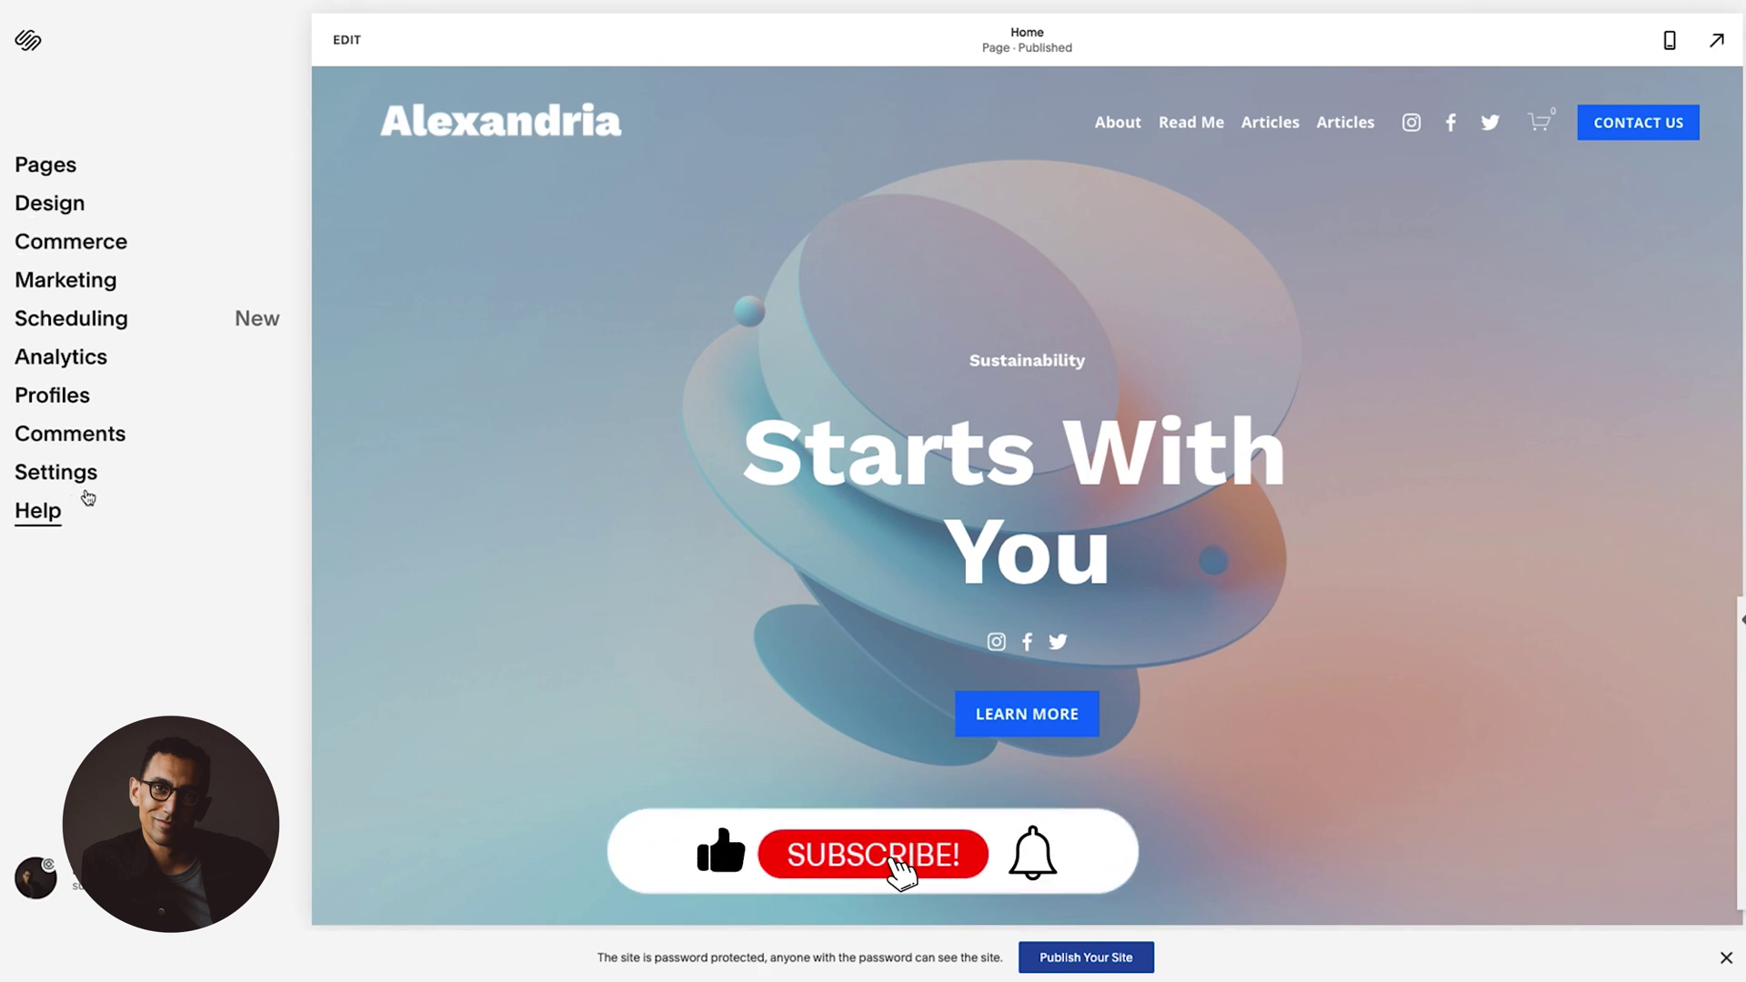
# Open the site Settings panel from the left sidebar.
pyautogui.click(68, 480)
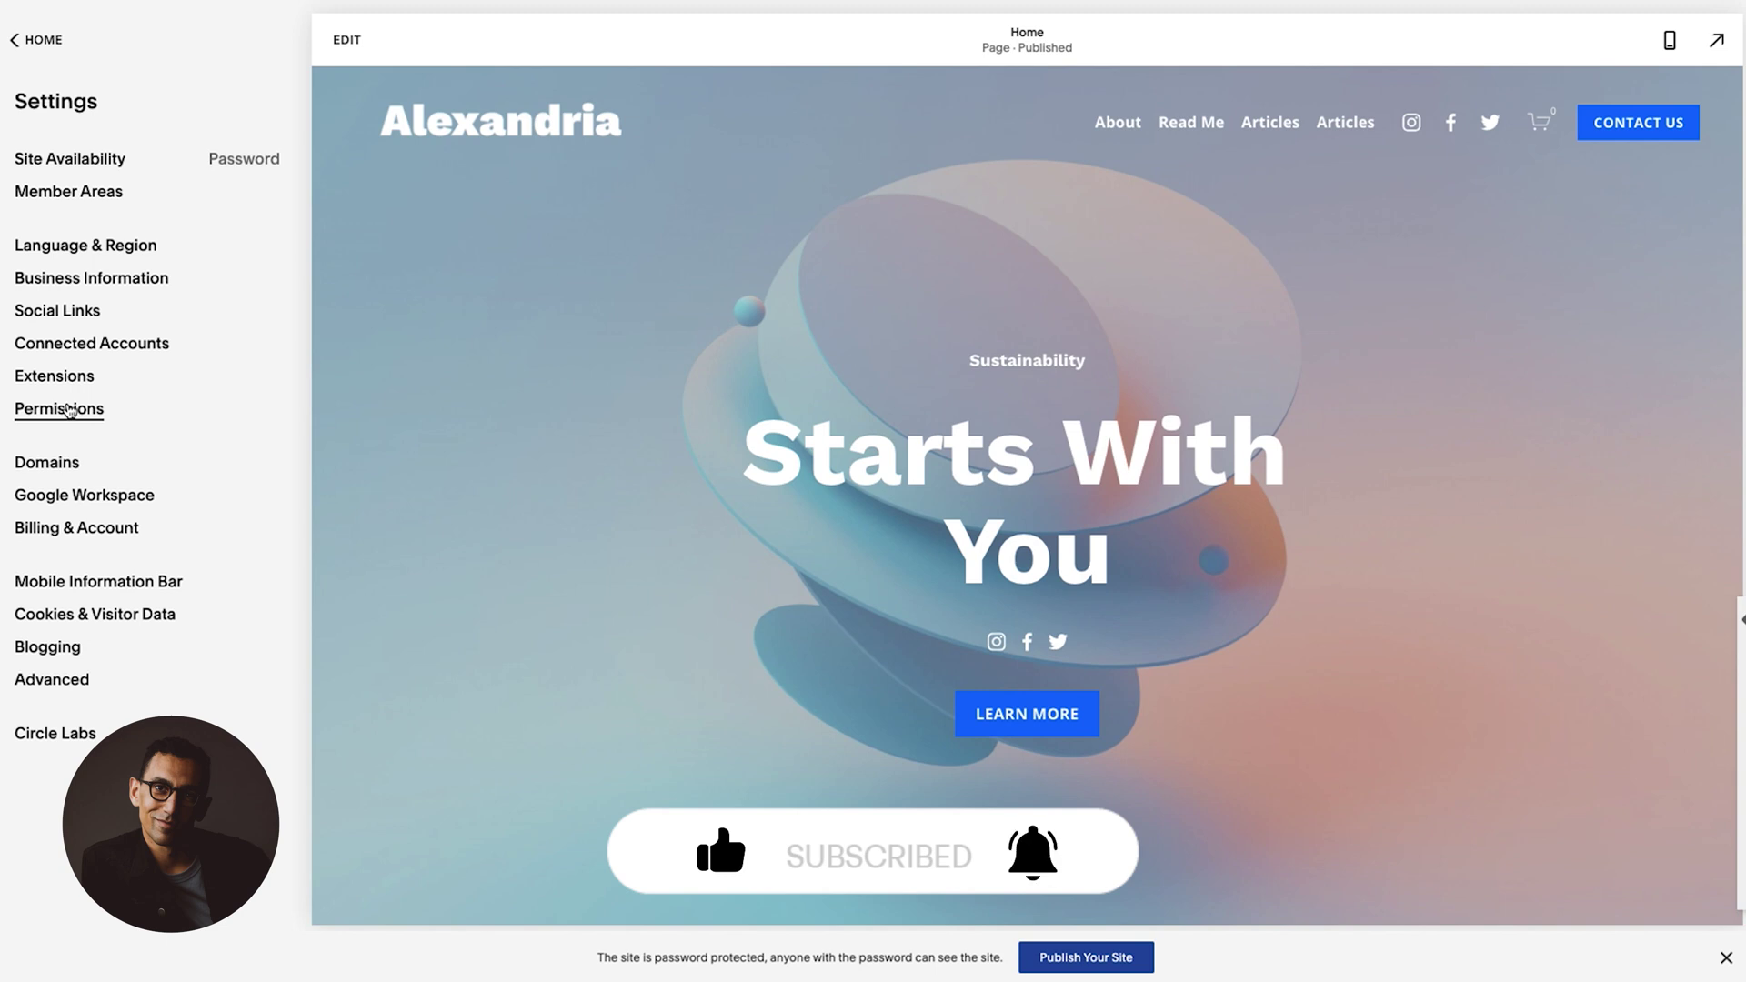
# Open the Permissions page from the Settings list.
pyautogui.click(70, 410)
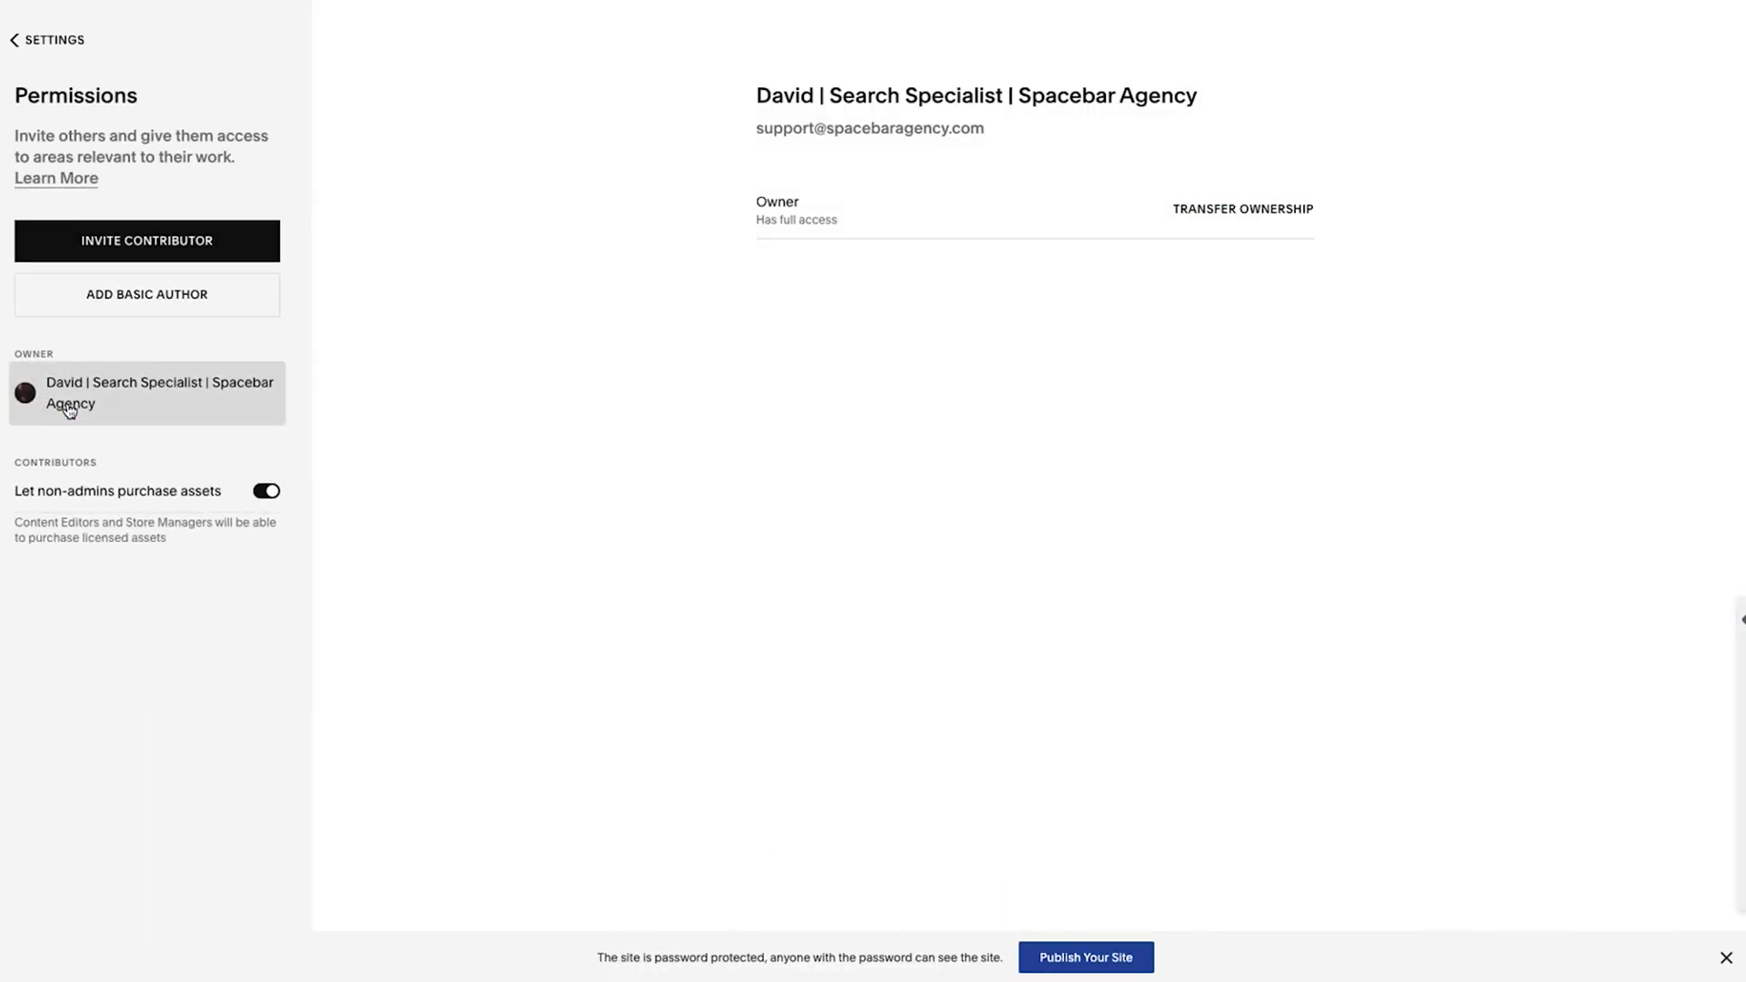
# Start a new contributor invite and enter the contributor's name and e-mail address.
pyautogui.click(130, 235)
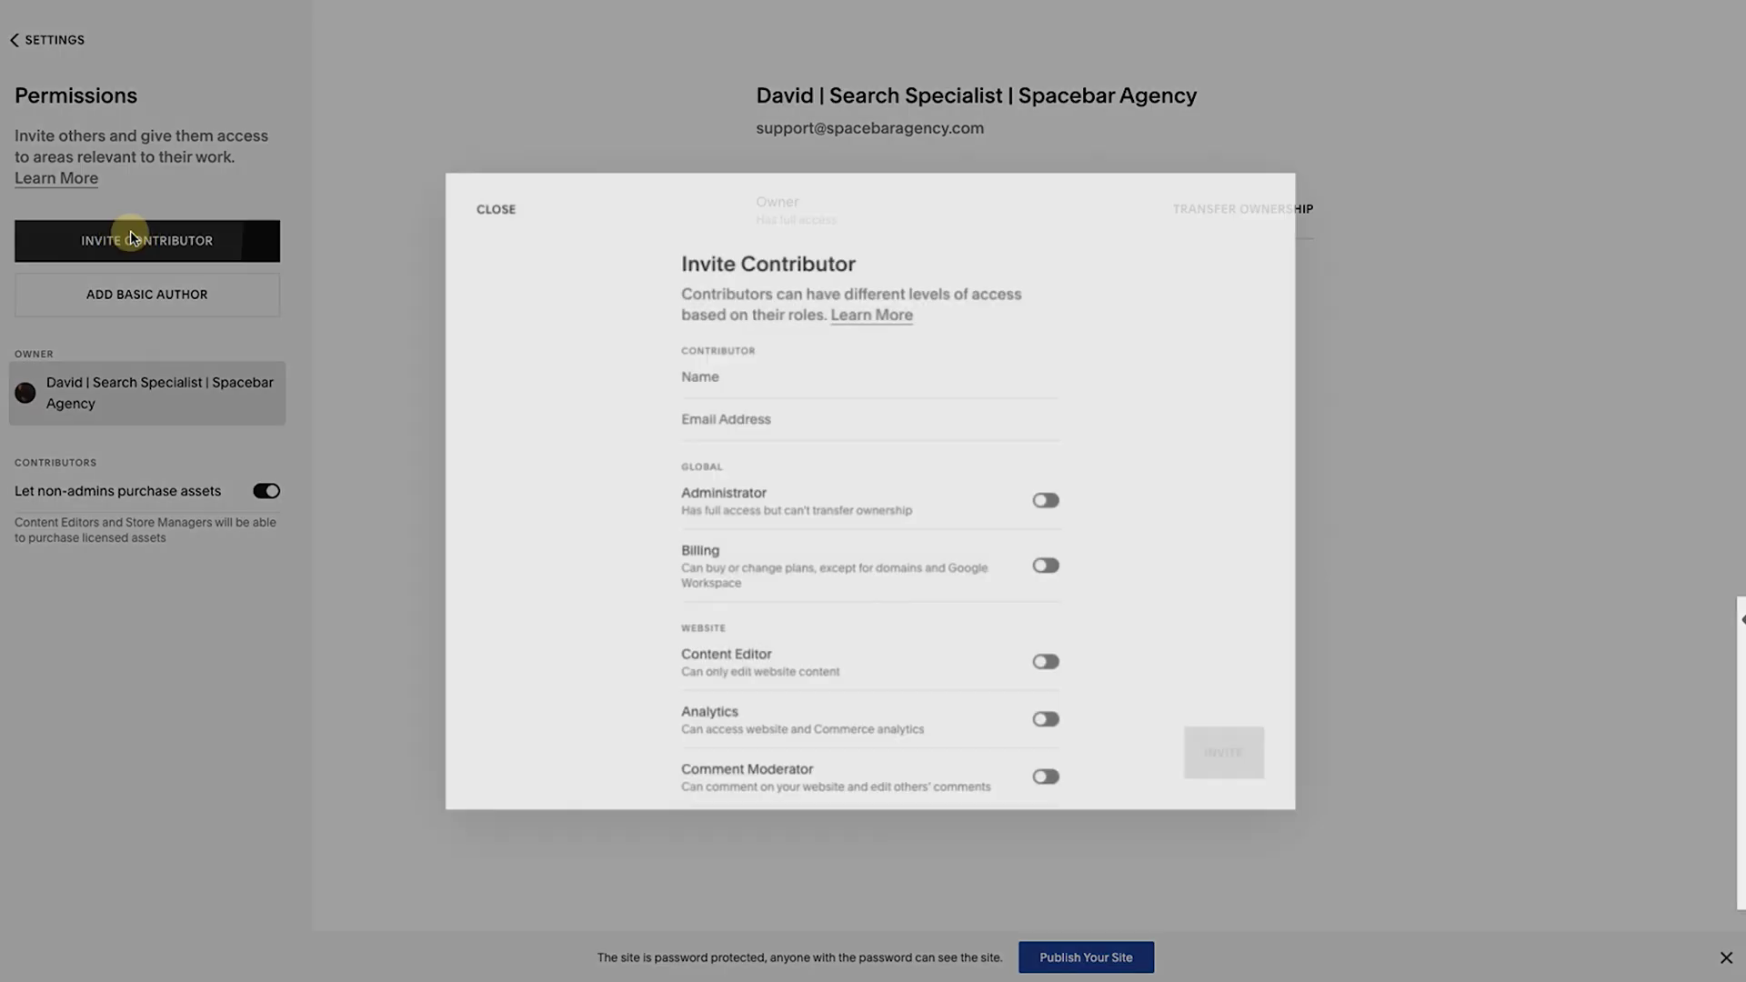
pyautogui.click(728, 372)
pyautogui.write('D')
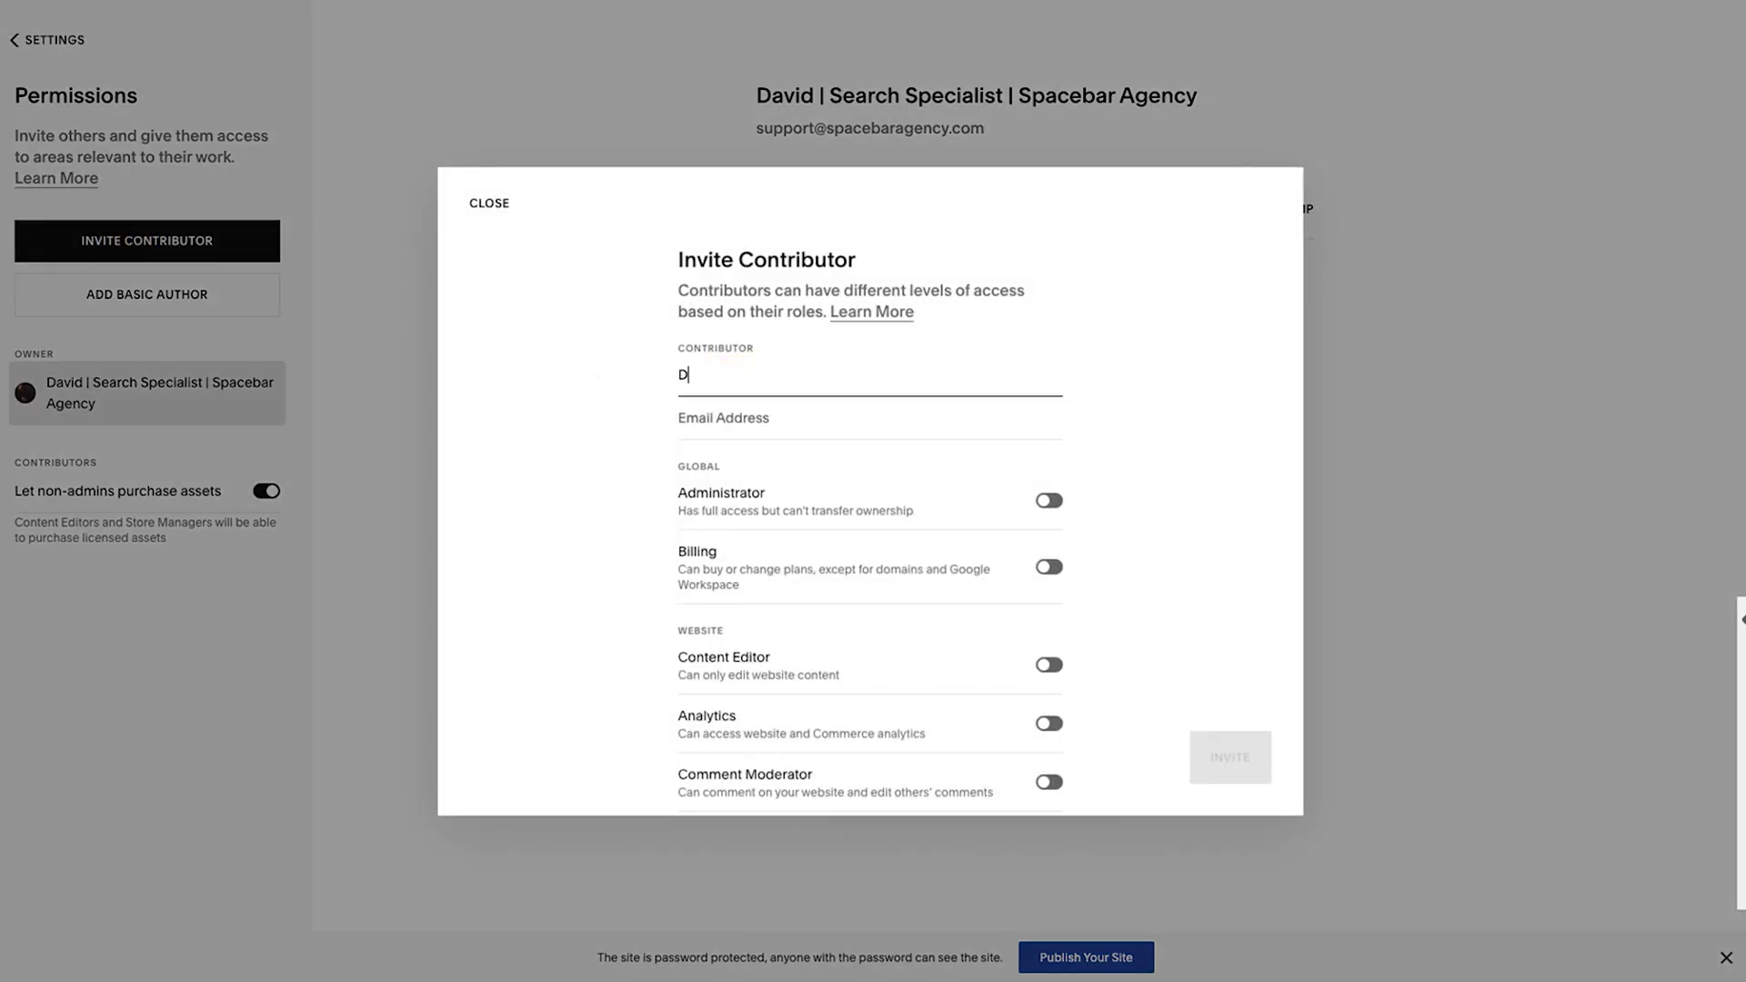
pyautogui.write('avid')
pyautogui.press('Tab')
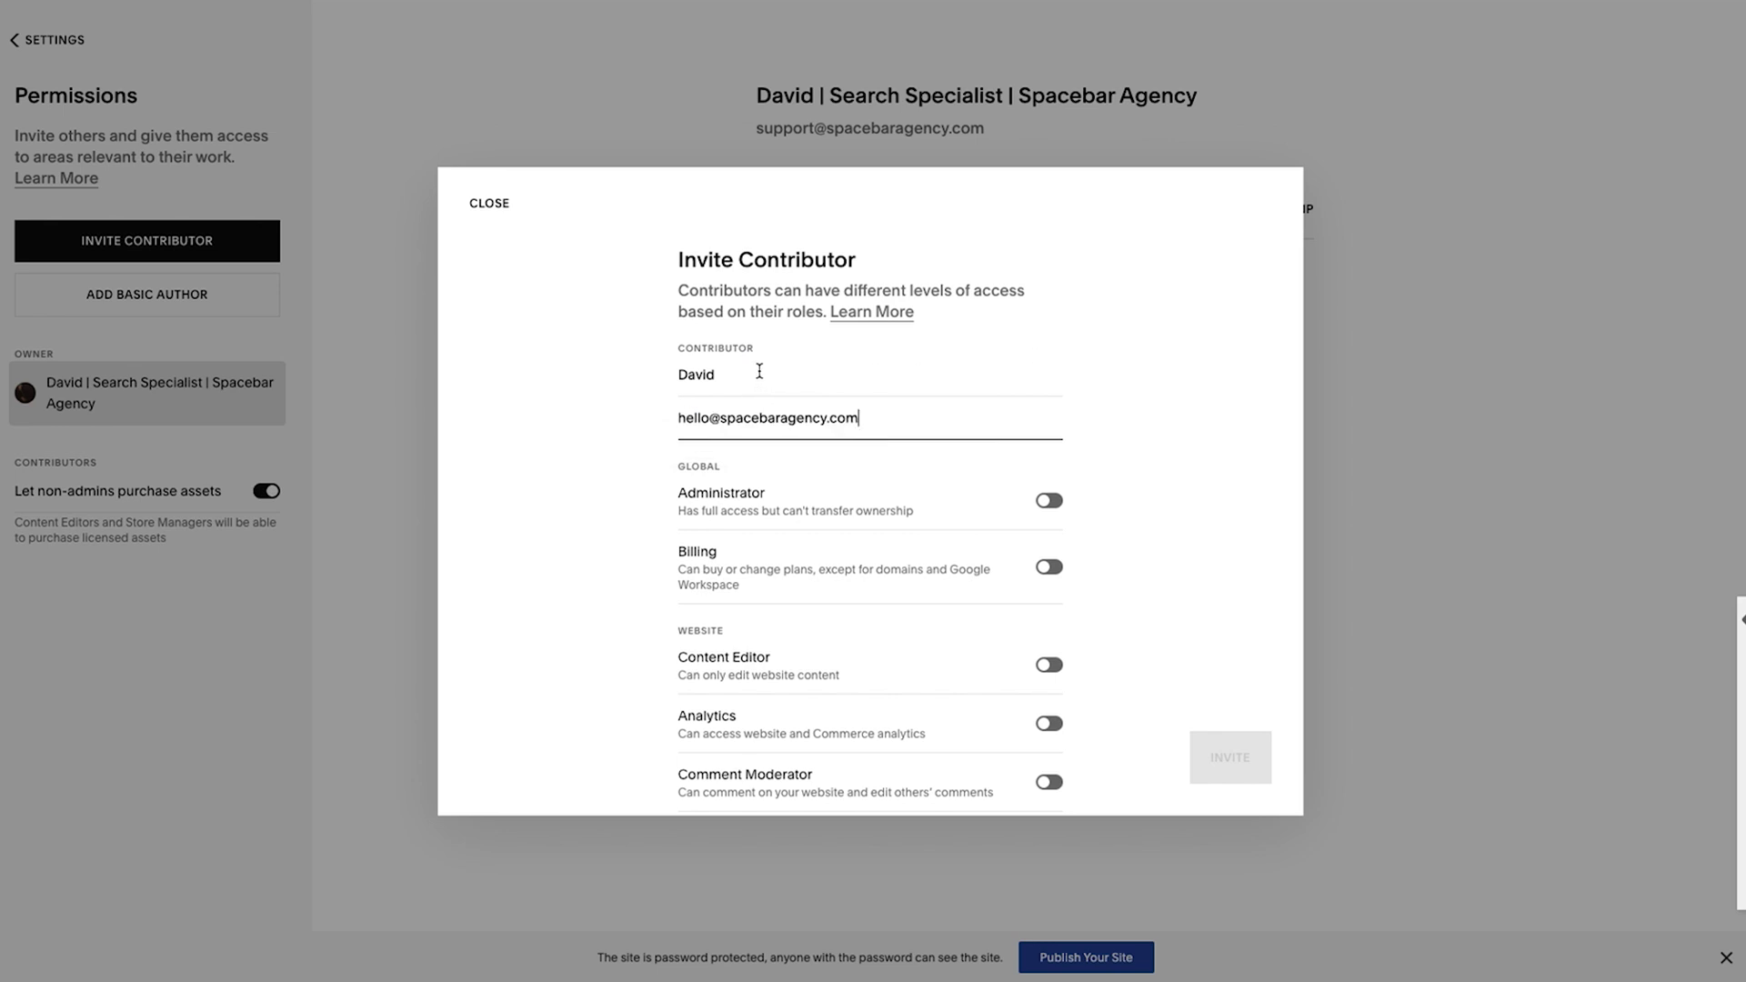
pyautogui.scroll(-3, 800, 432)
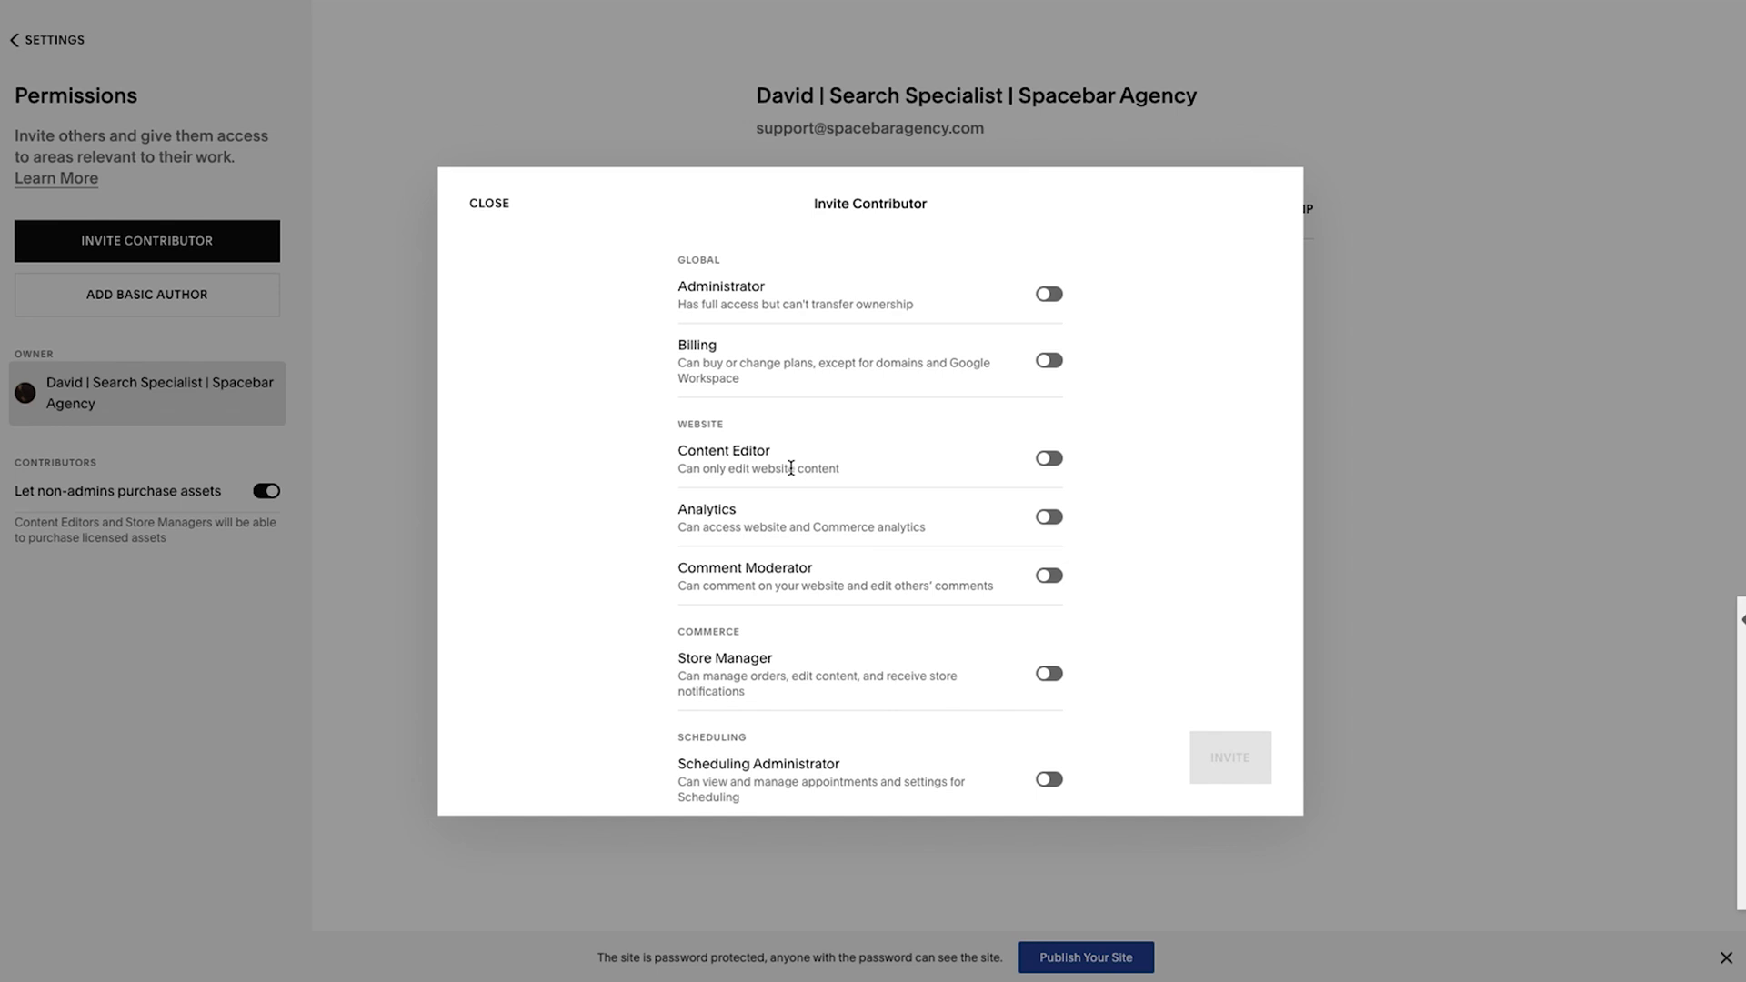
# Toggle the Administrator role on and off, review the role list, then switch Administrator back on.
pyautogui.click(1048, 295)
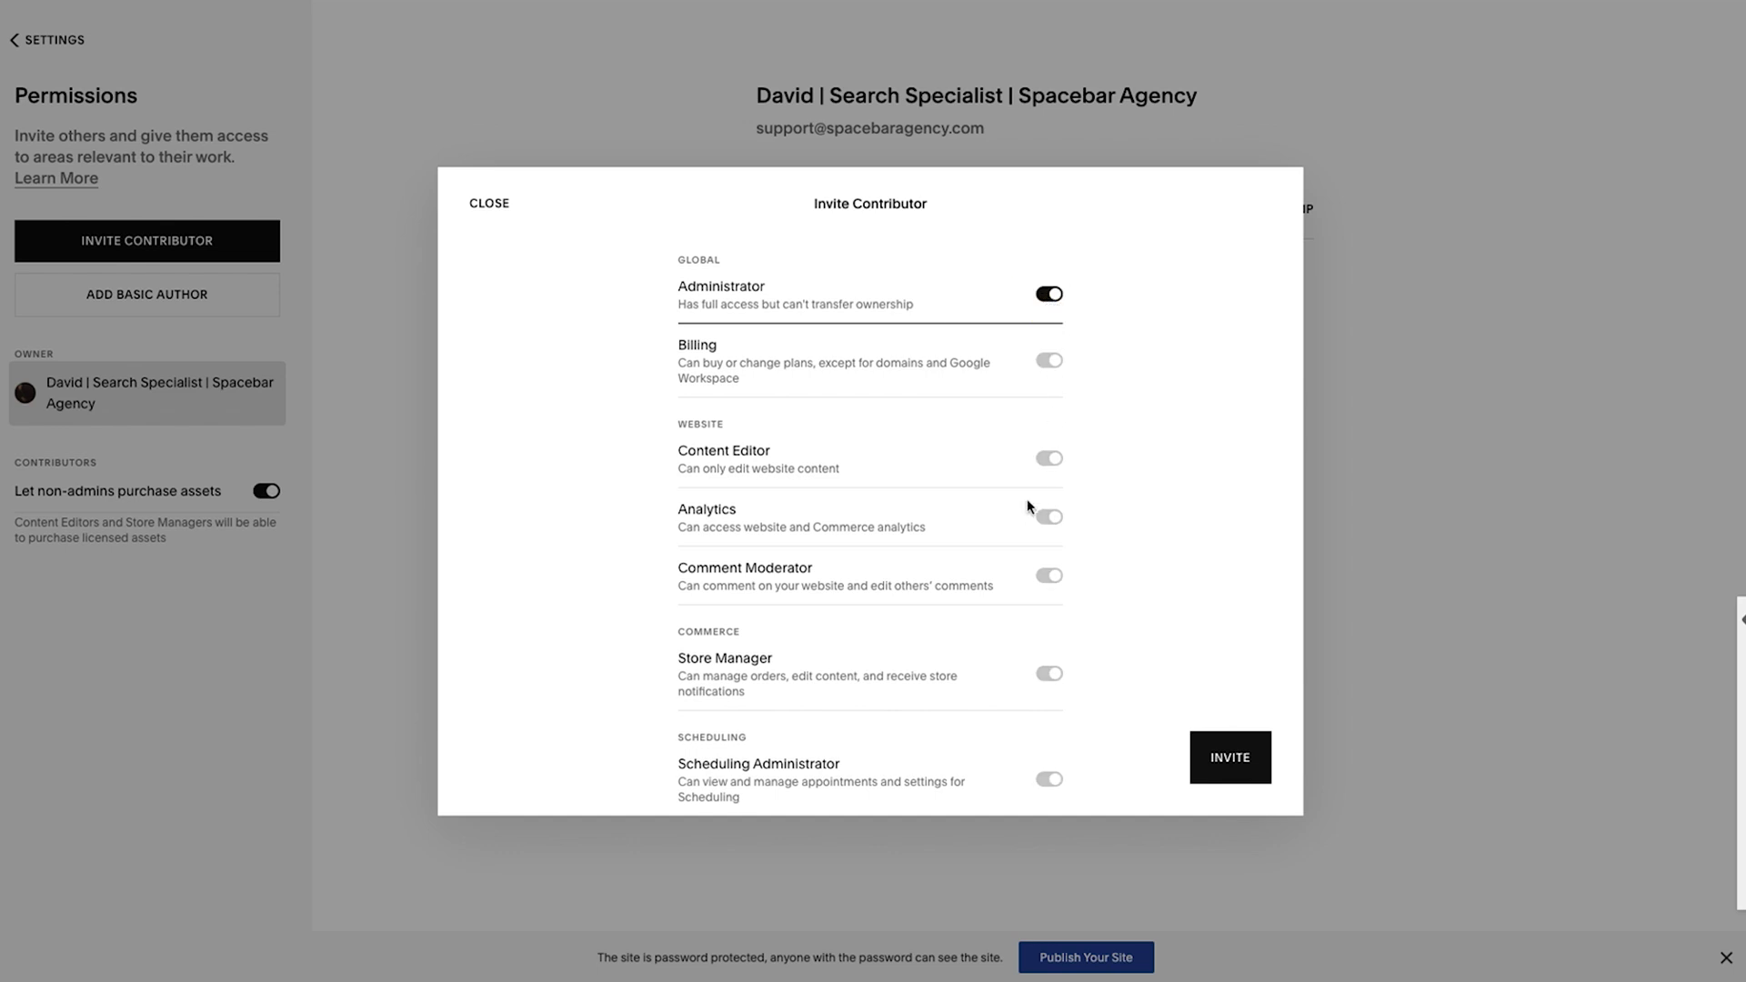
pyautogui.click(1051, 295)
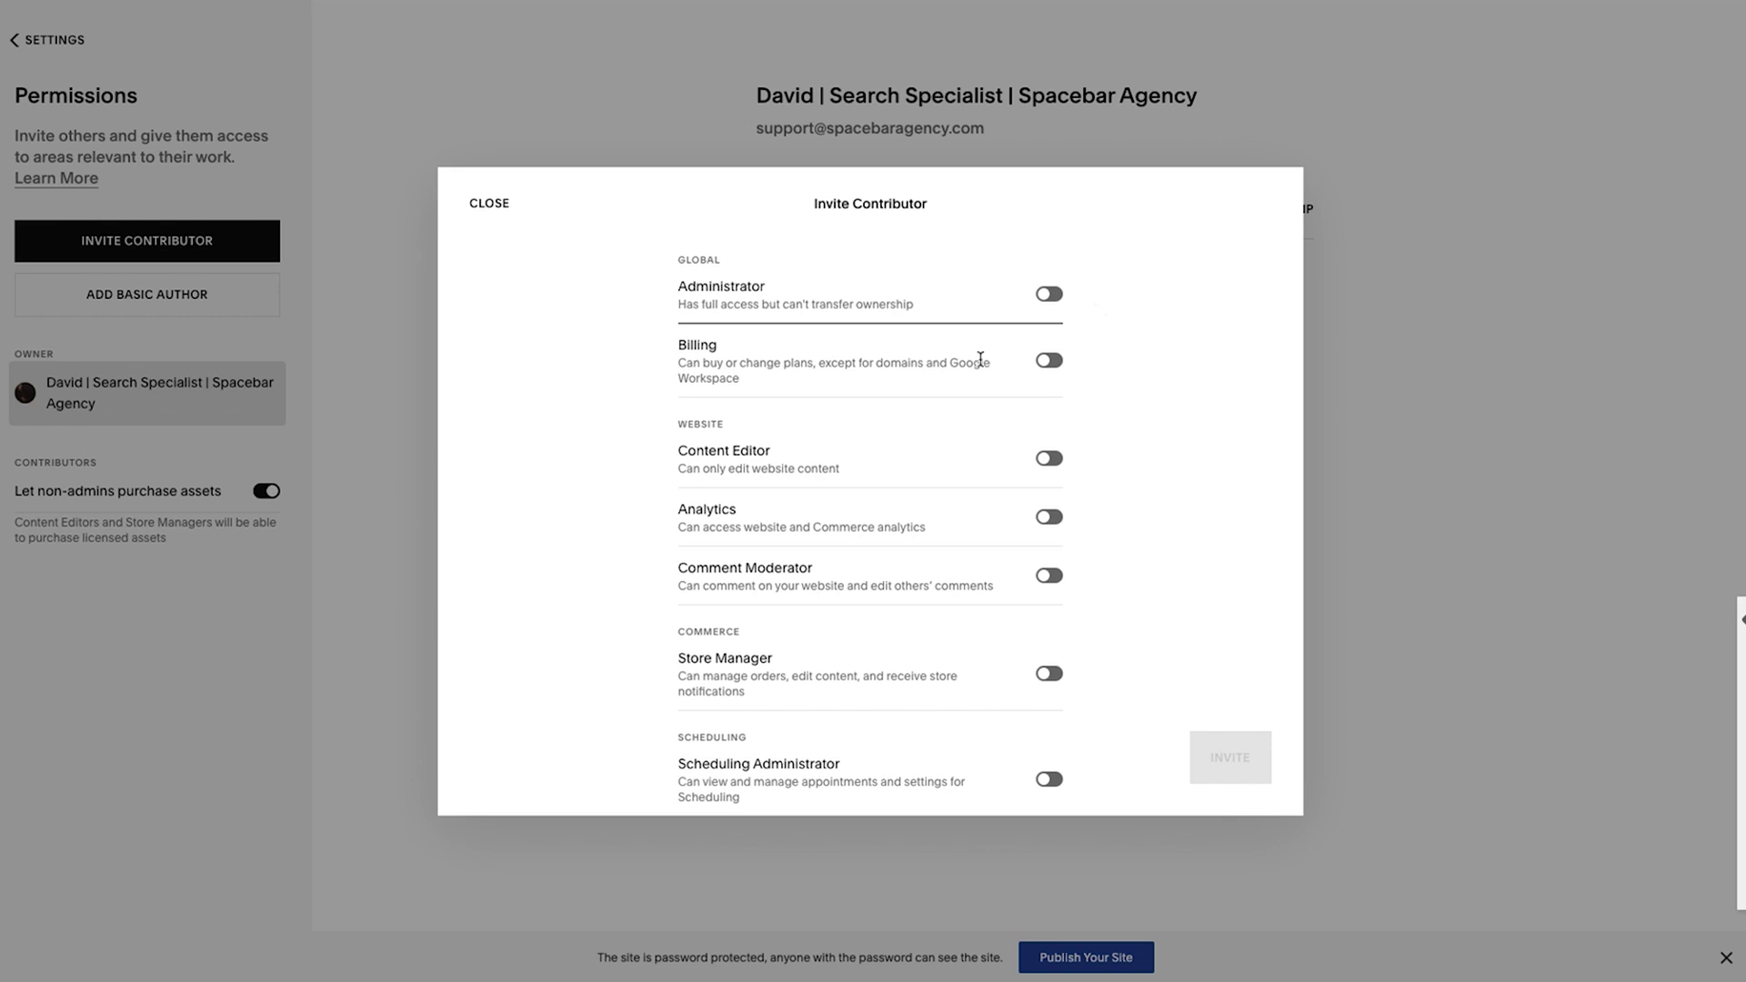
pyautogui.scroll(-1, 978, 361)
pyautogui.scroll(-1, 979, 361)
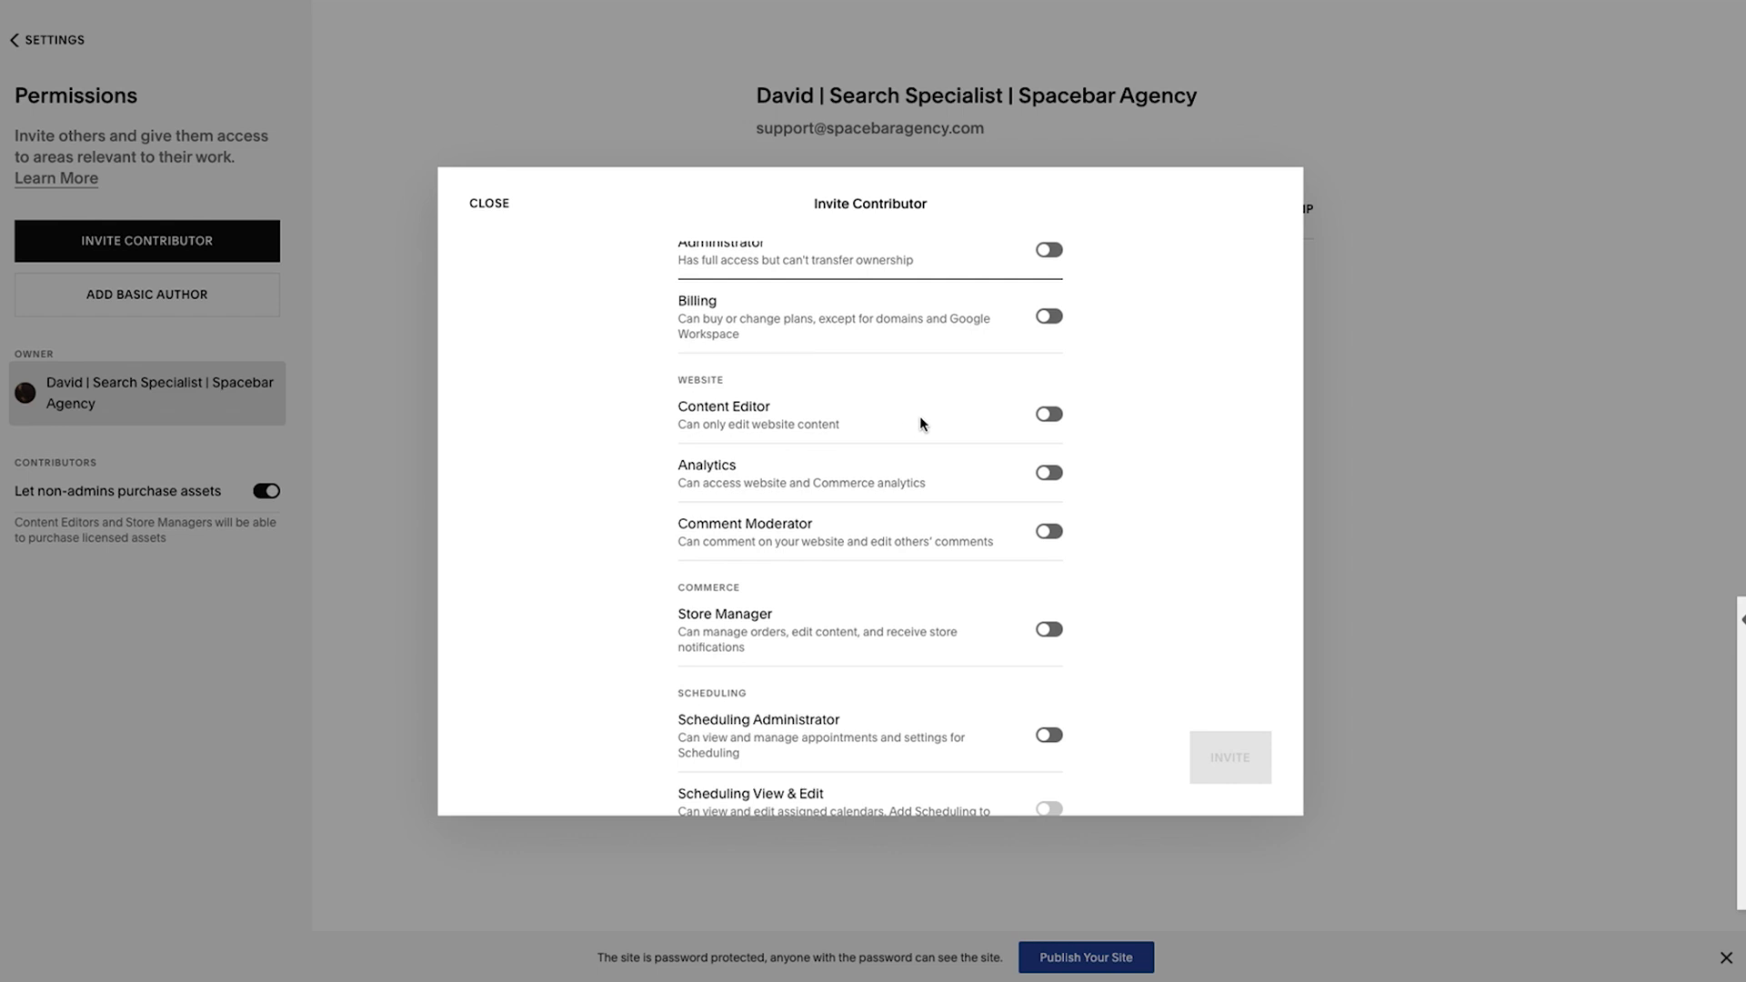
pyautogui.scroll(-1, 995, 442)
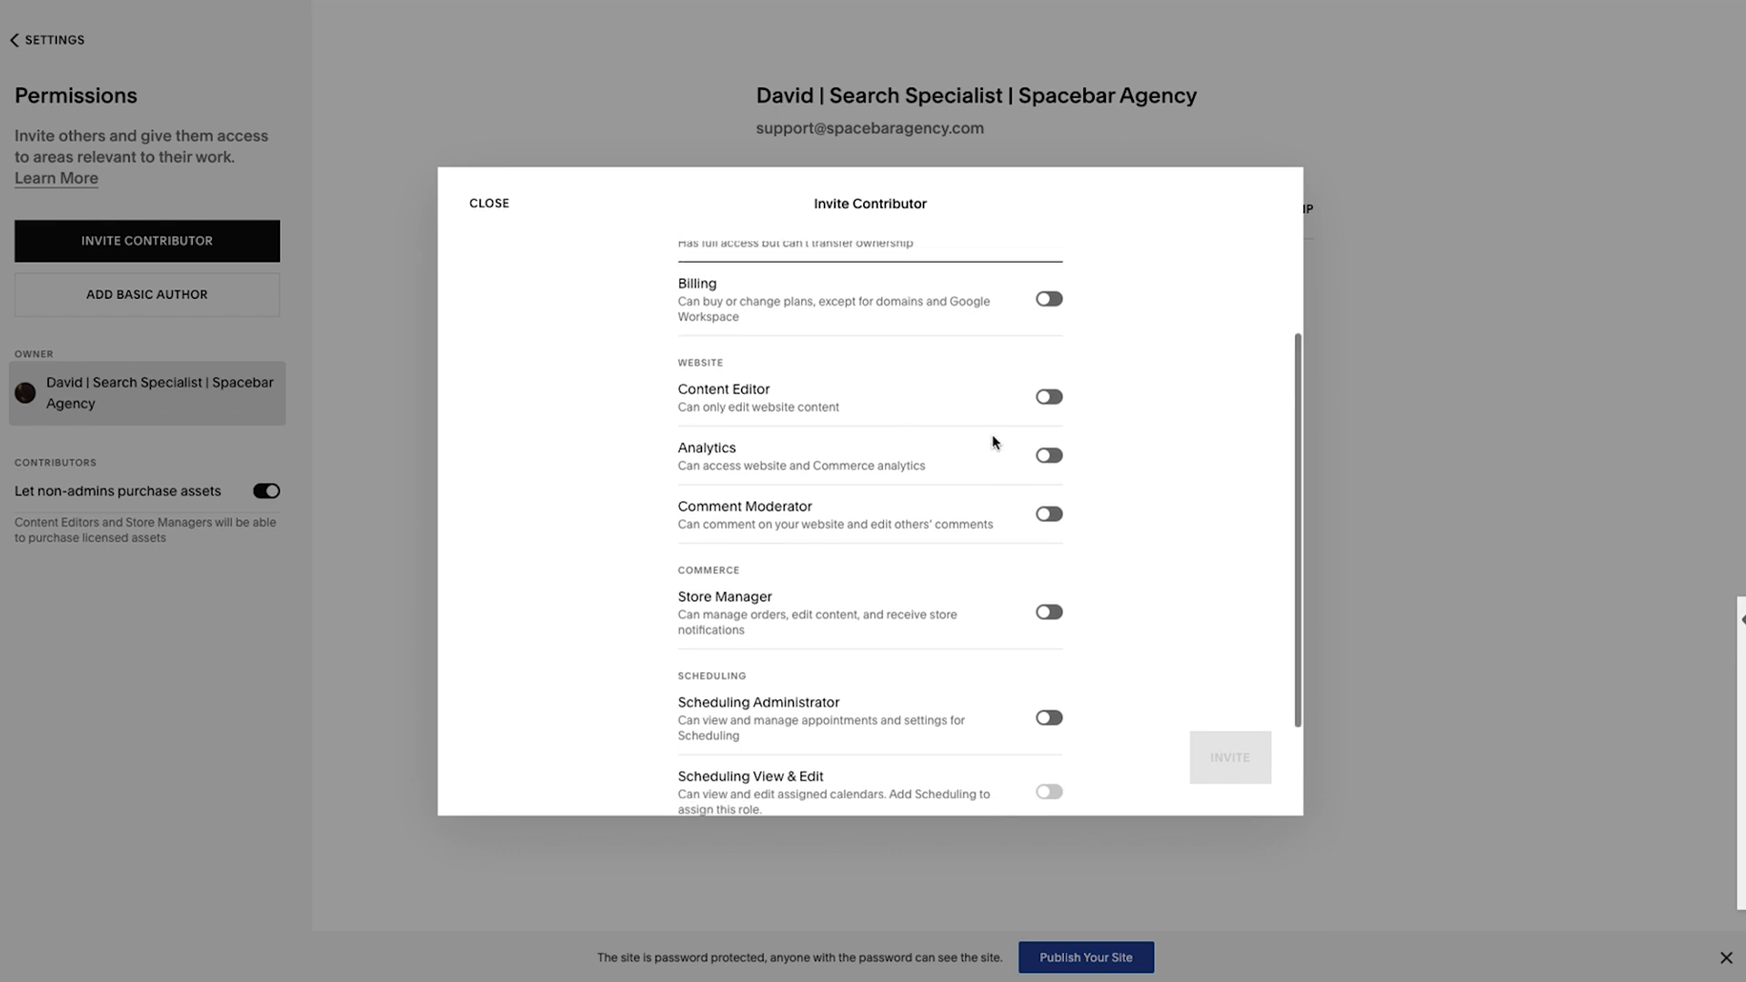
pyautogui.scroll(5, 995, 441)
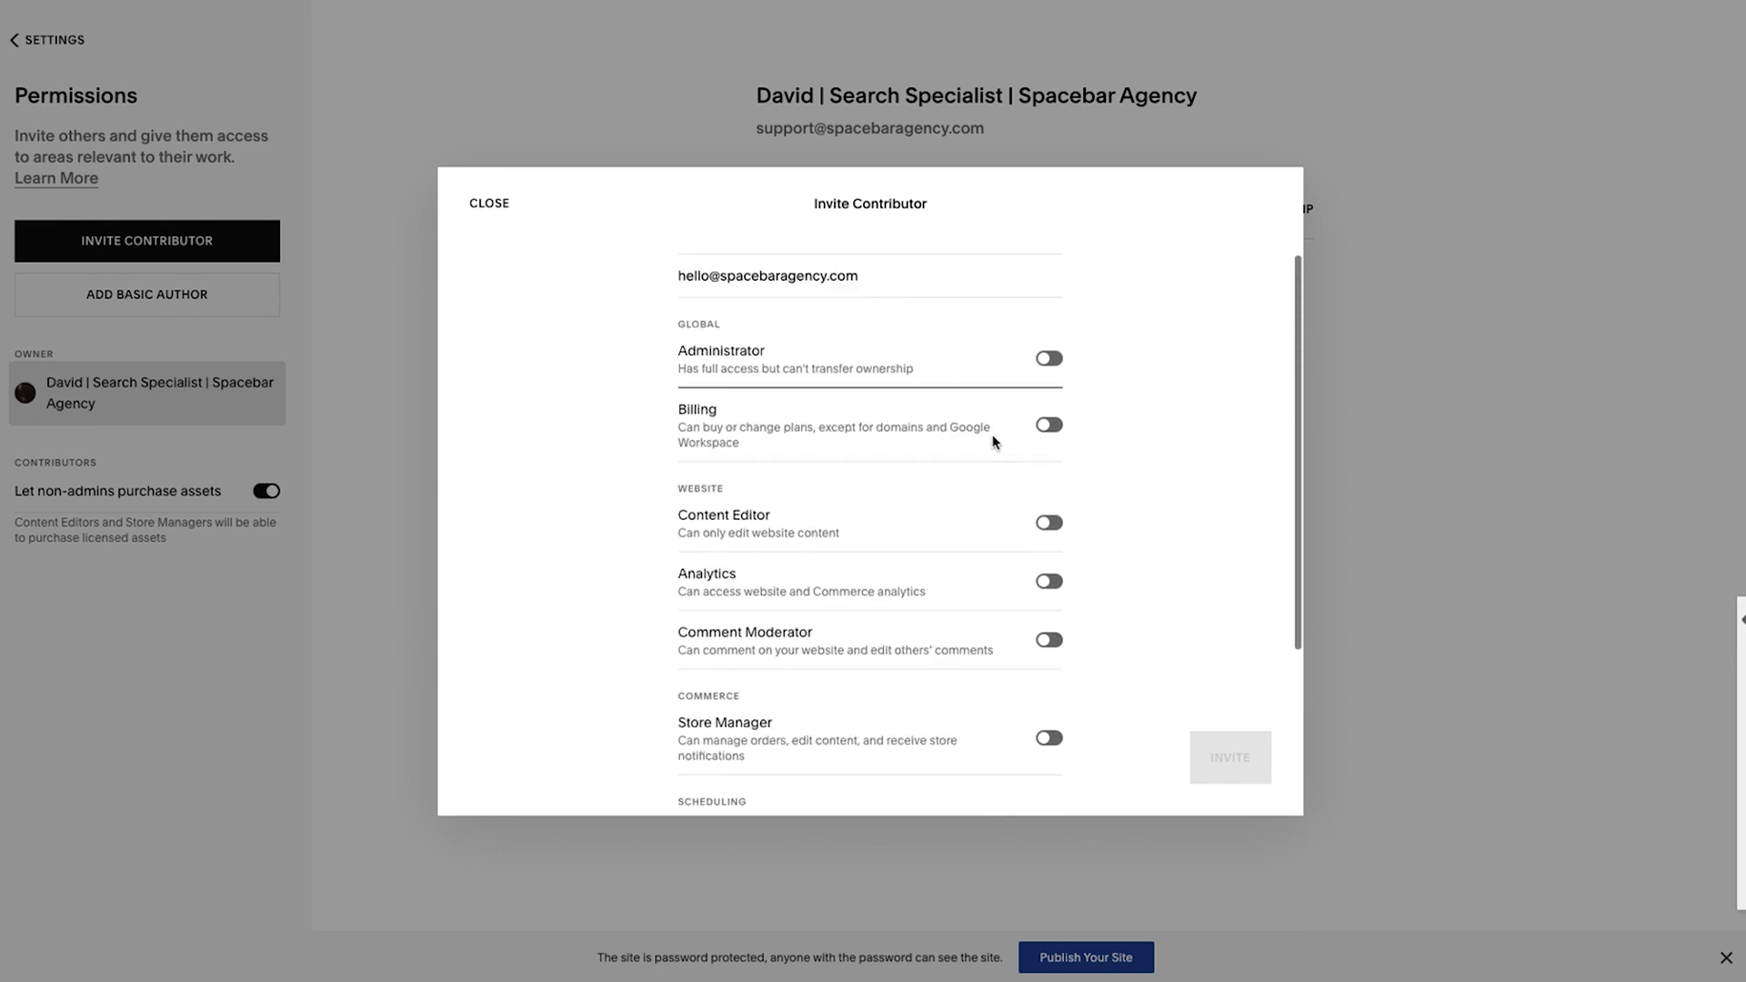
pyautogui.click(1052, 361)
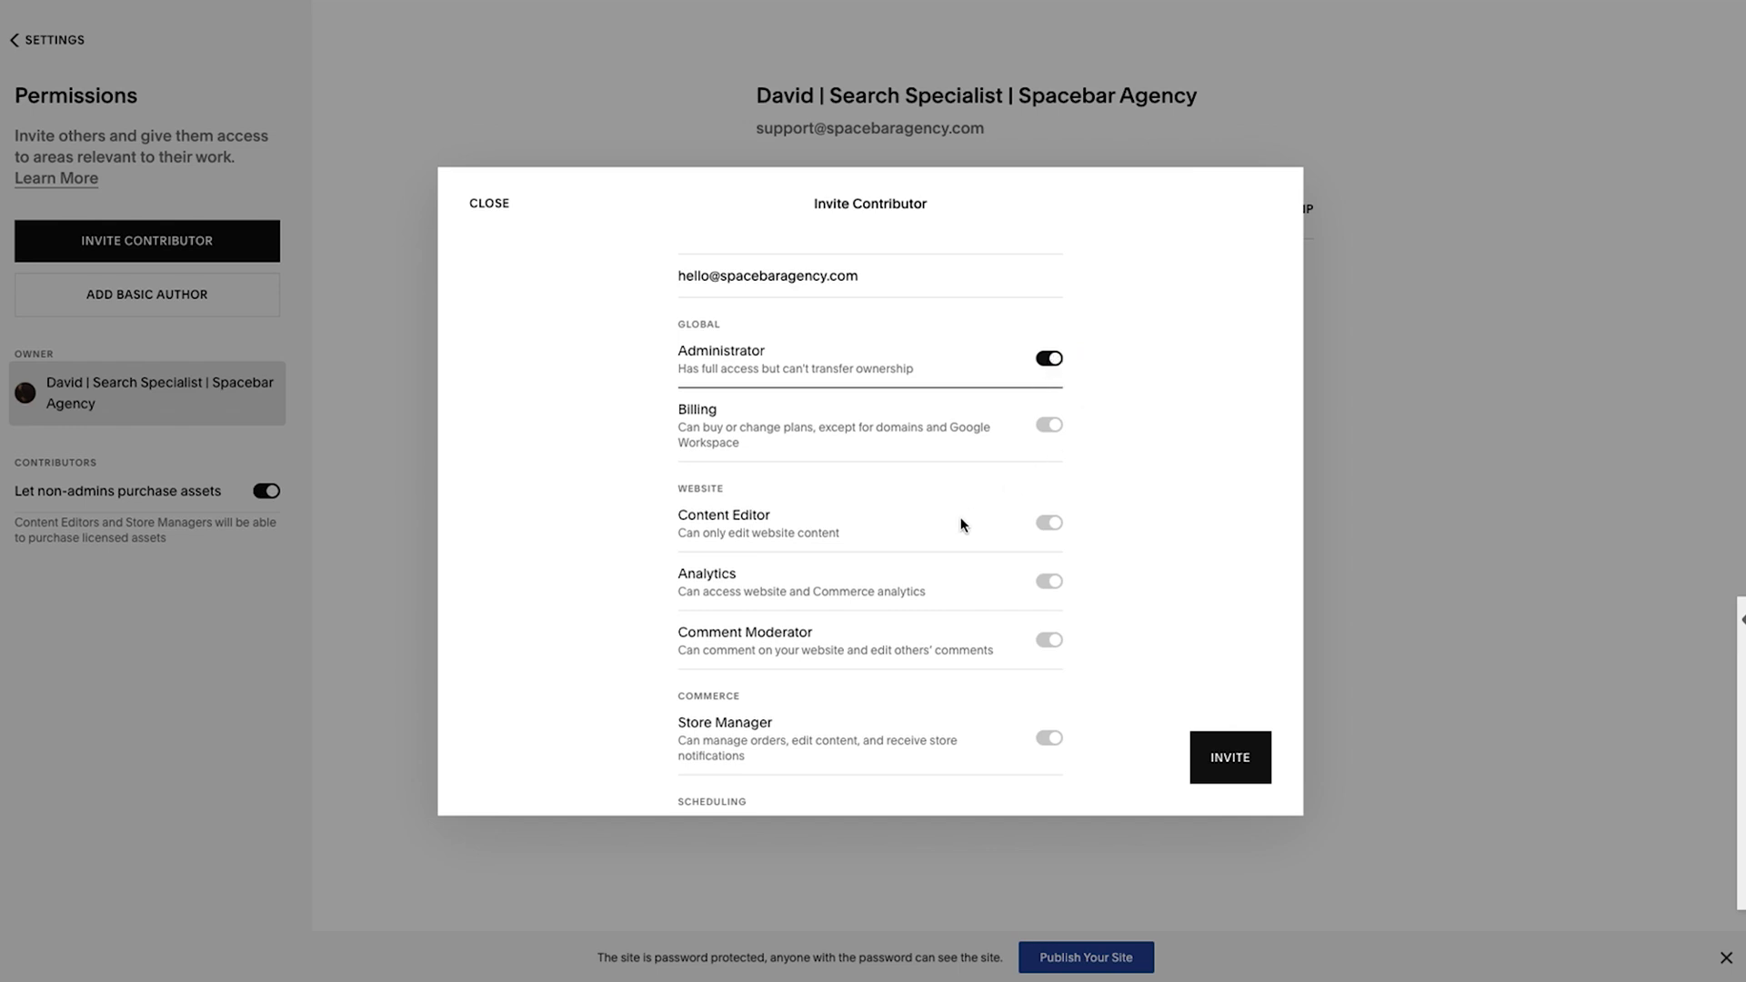
pyautogui.scroll(-2, 960, 520)
pyautogui.scroll(-1, 962, 524)
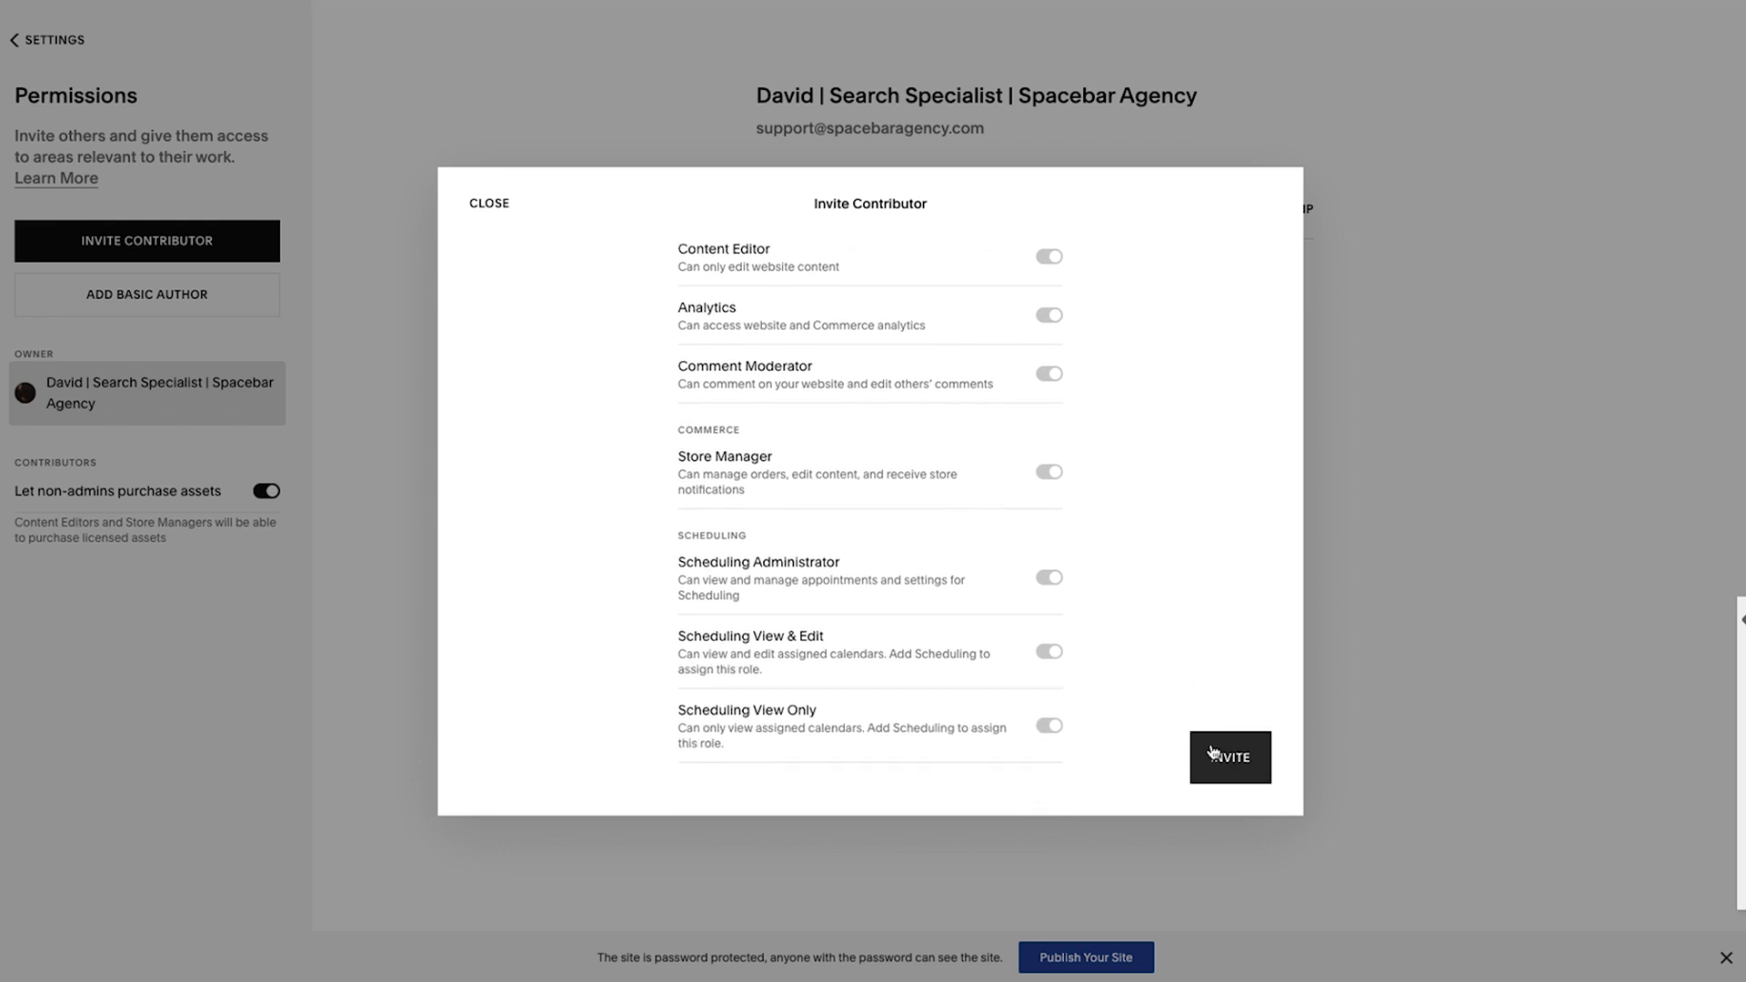
pyautogui.scroll(3, 791, 488)
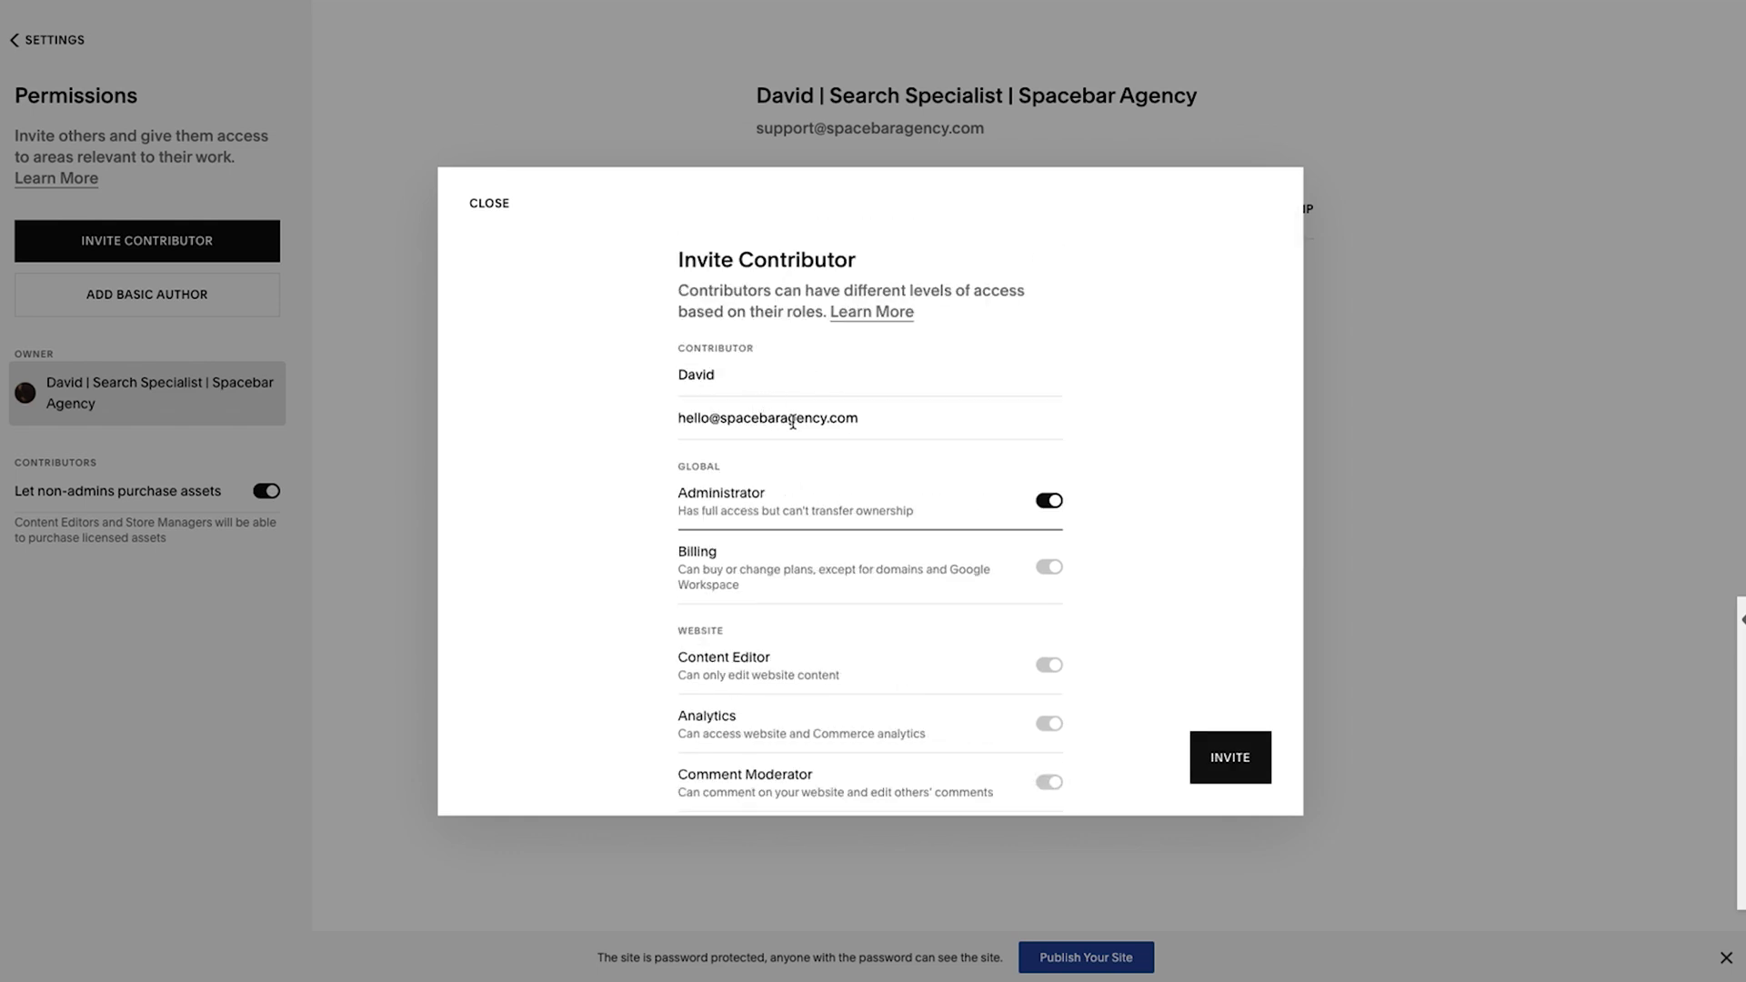
# Send the Administrator invitation and copy its invitation link.
pyautogui.click(1234, 761)
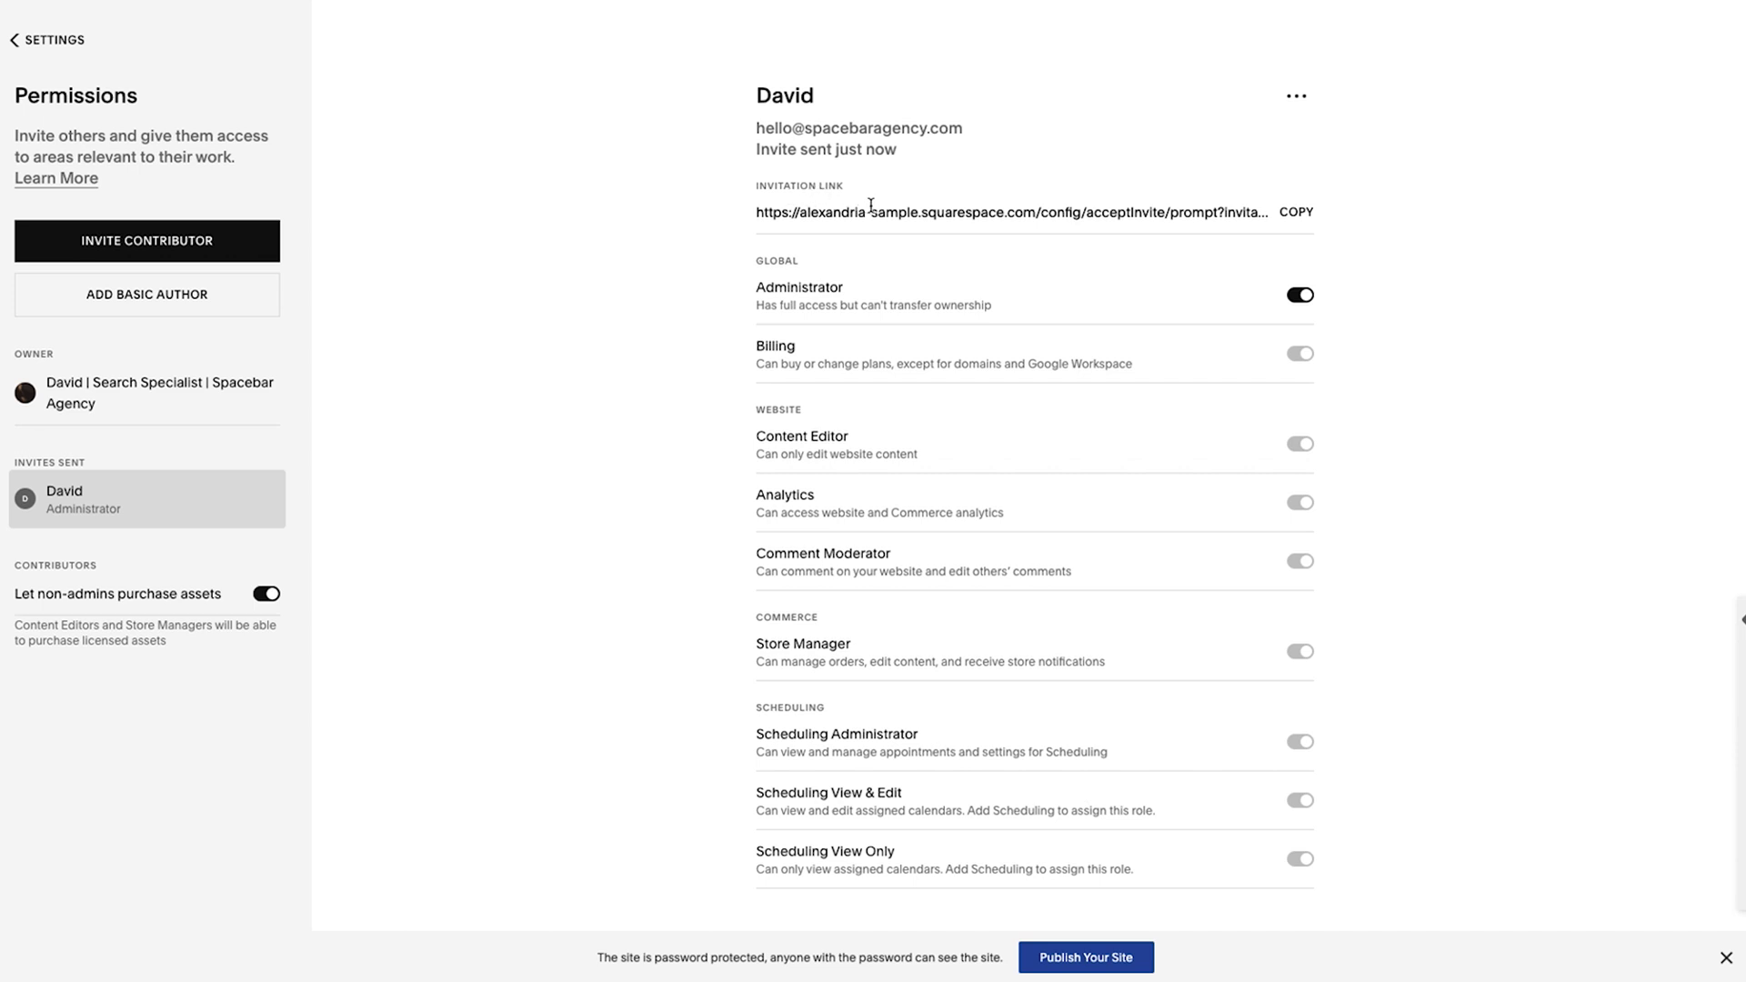
pyautogui.click(1296, 215)
pyautogui.click(1300, 295)
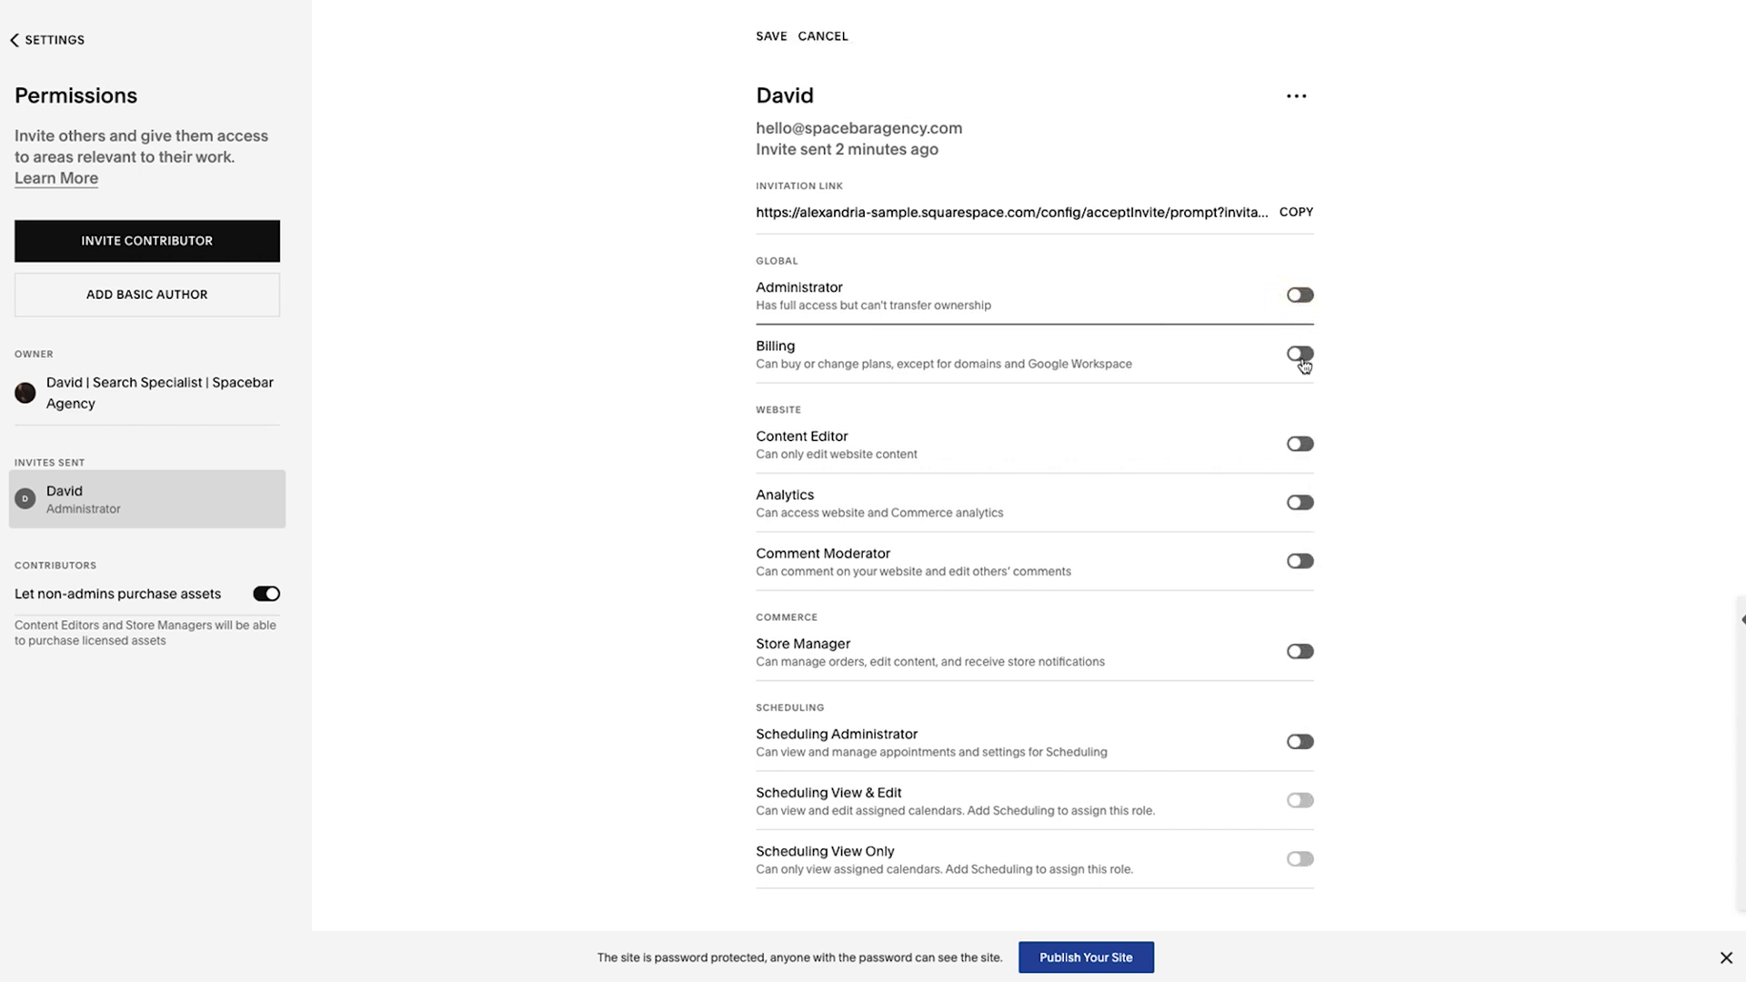
pyautogui.click(1300, 355)
pyautogui.click(1301, 449)
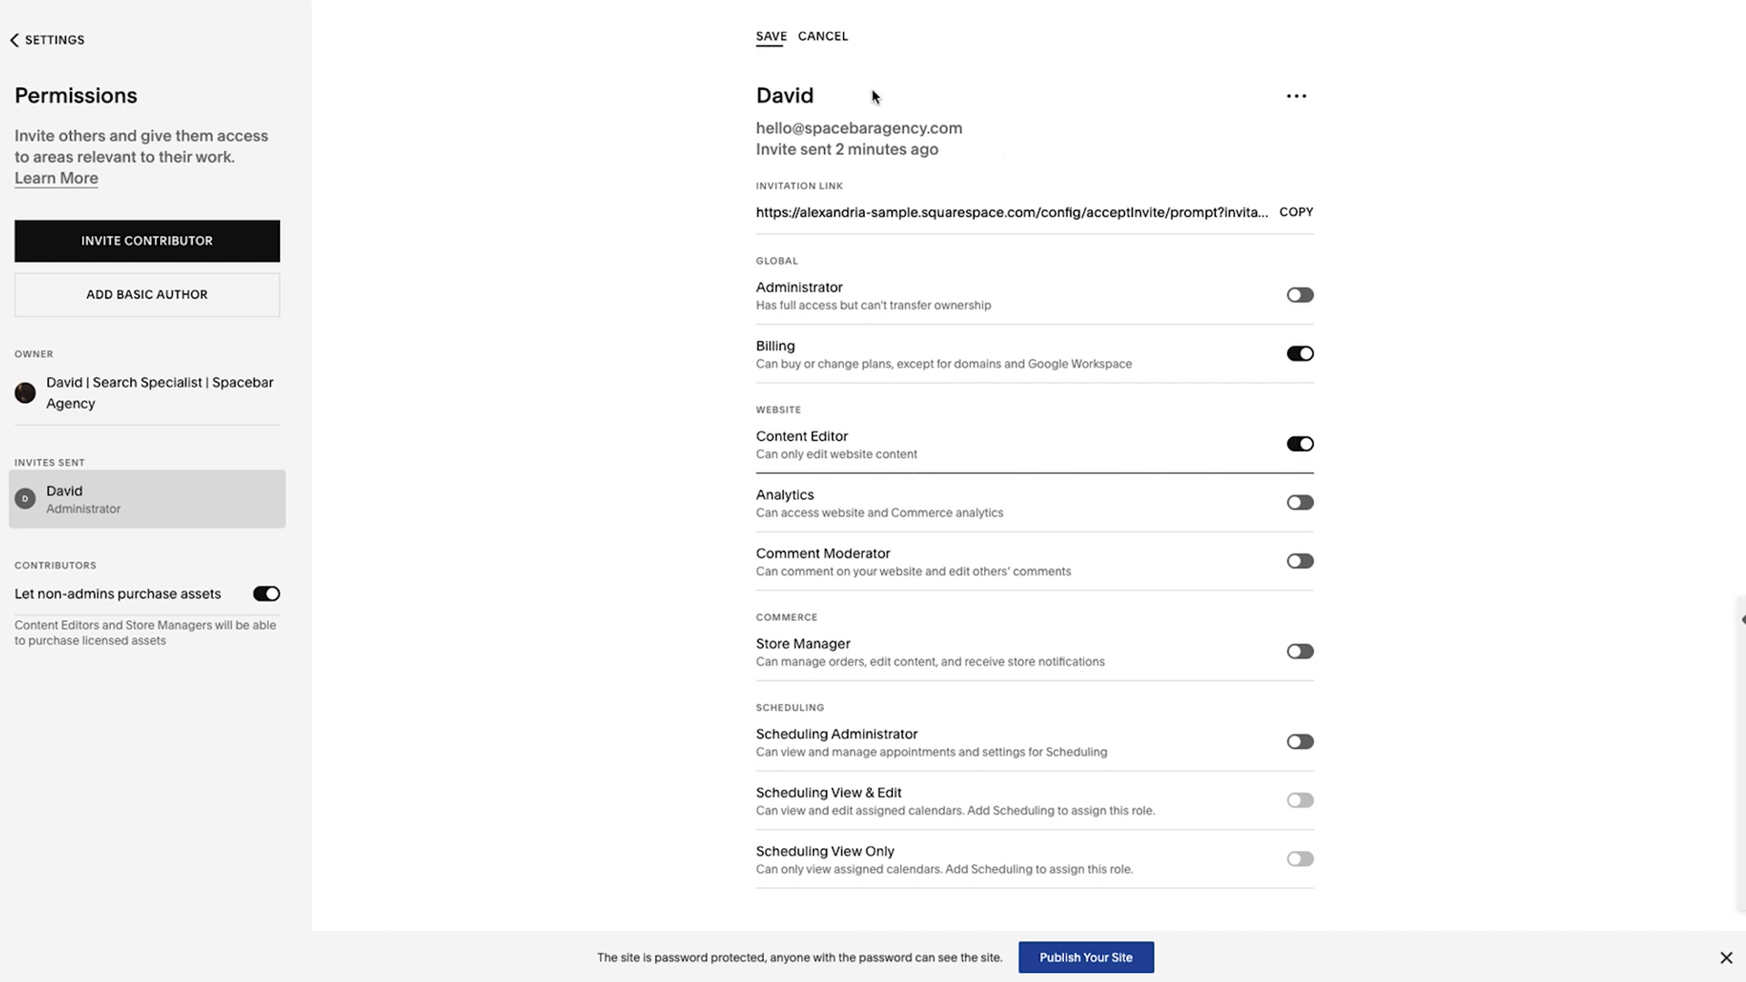
pyautogui.click(772, 35)
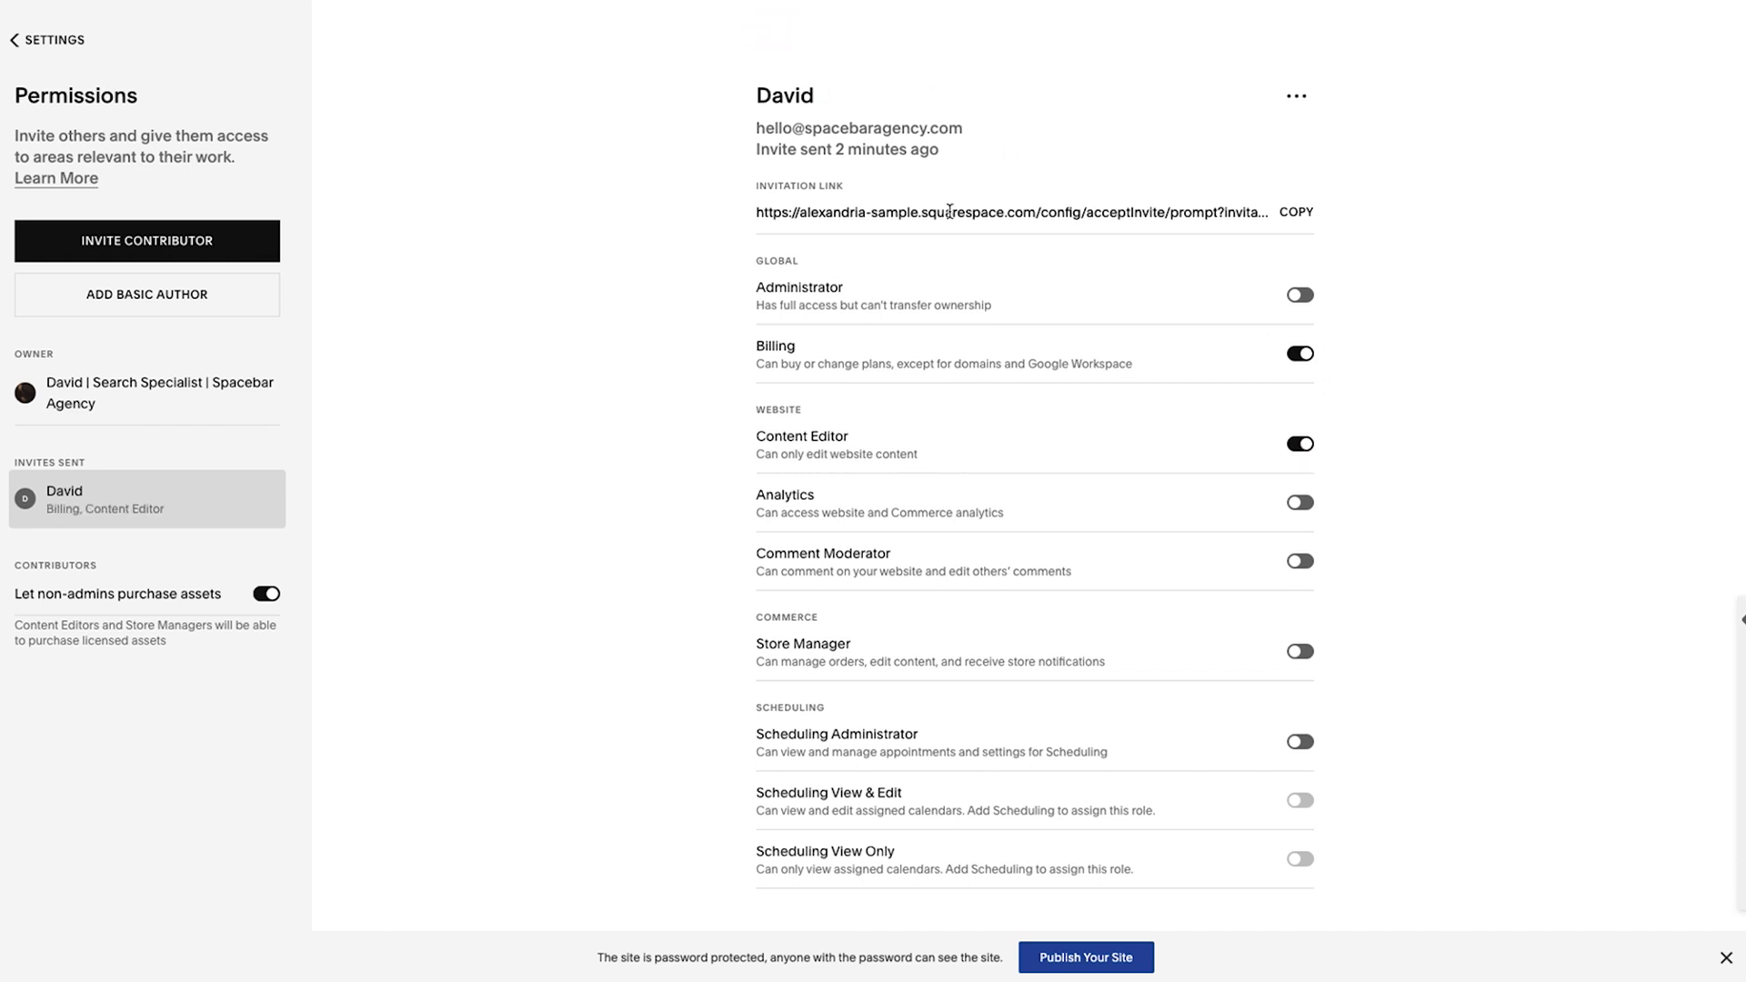
pyautogui.click(1302, 296)
pyautogui.click(772, 35)
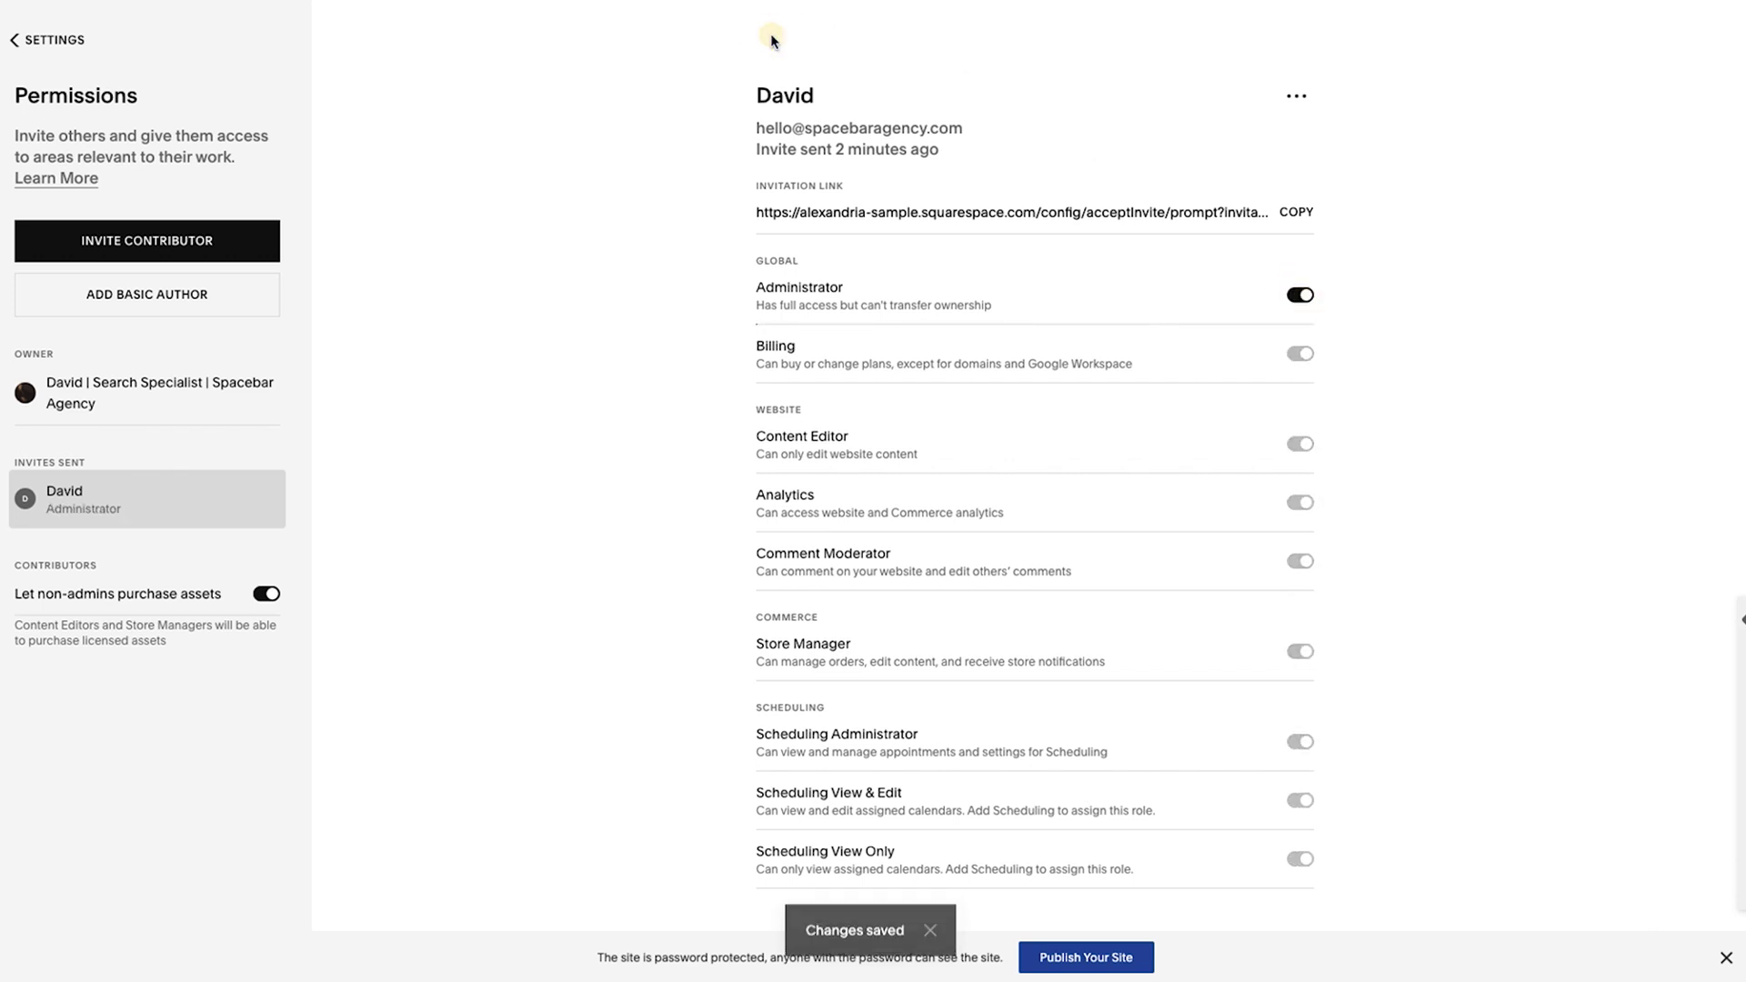
pyautogui.click(1296, 95)
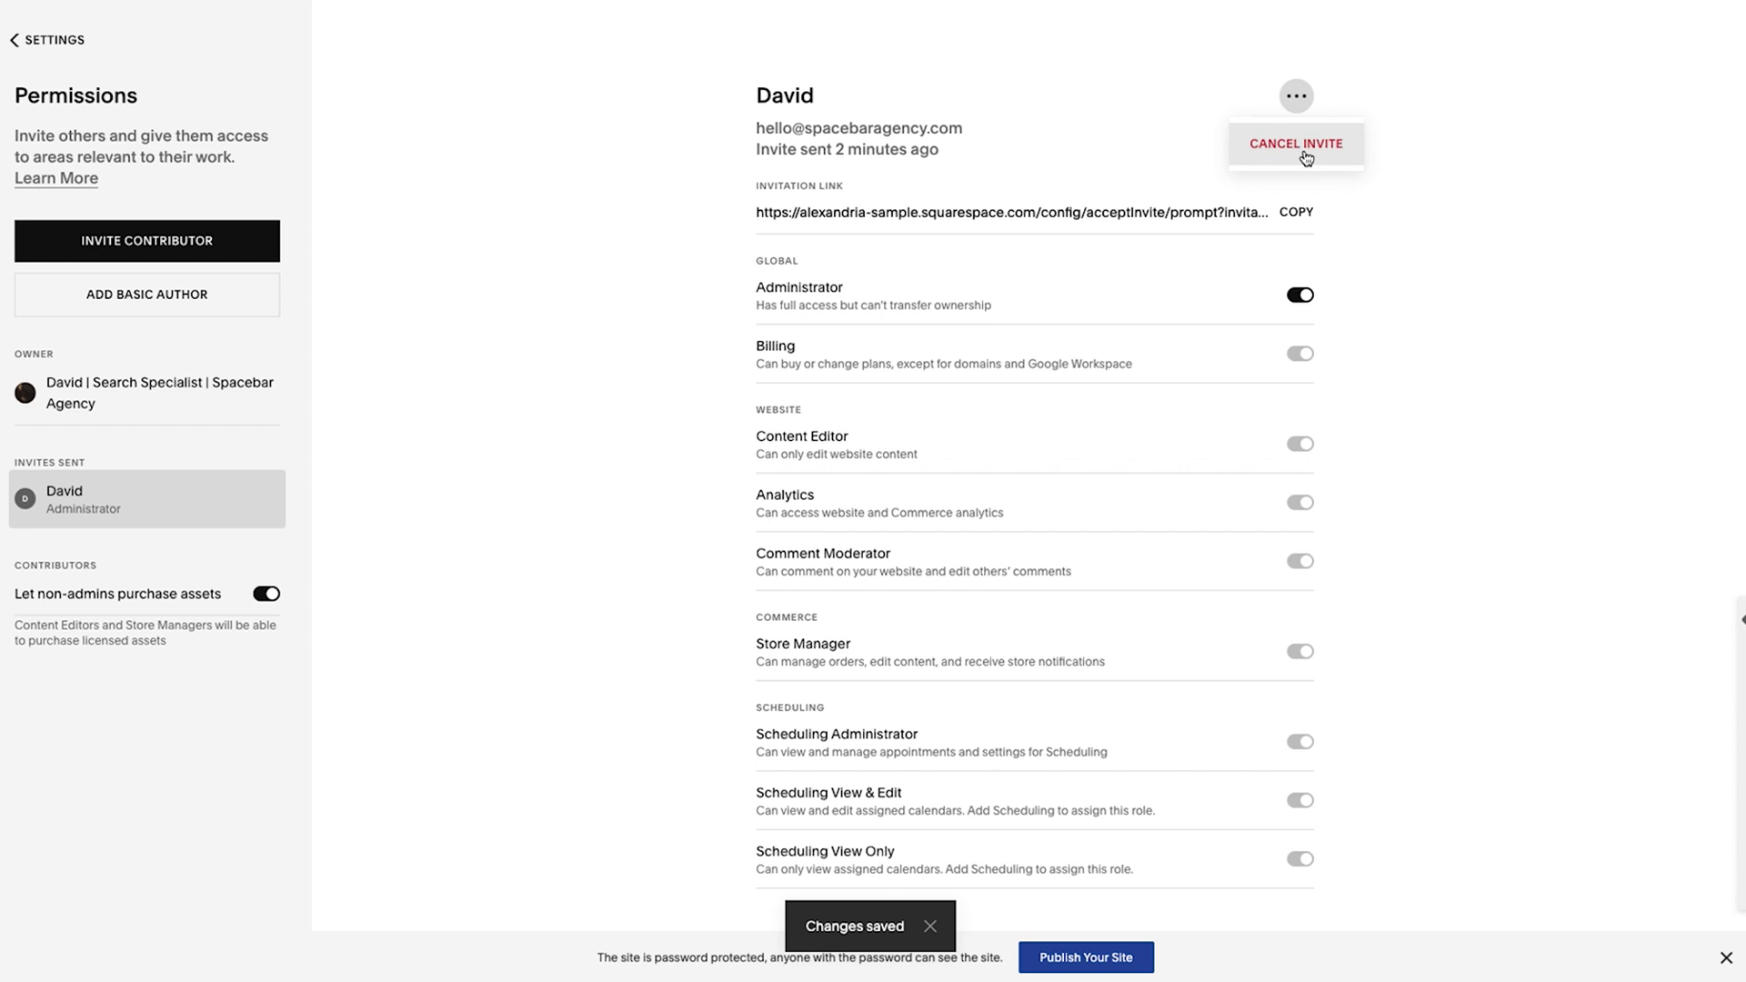
pyautogui.click(618, 248)
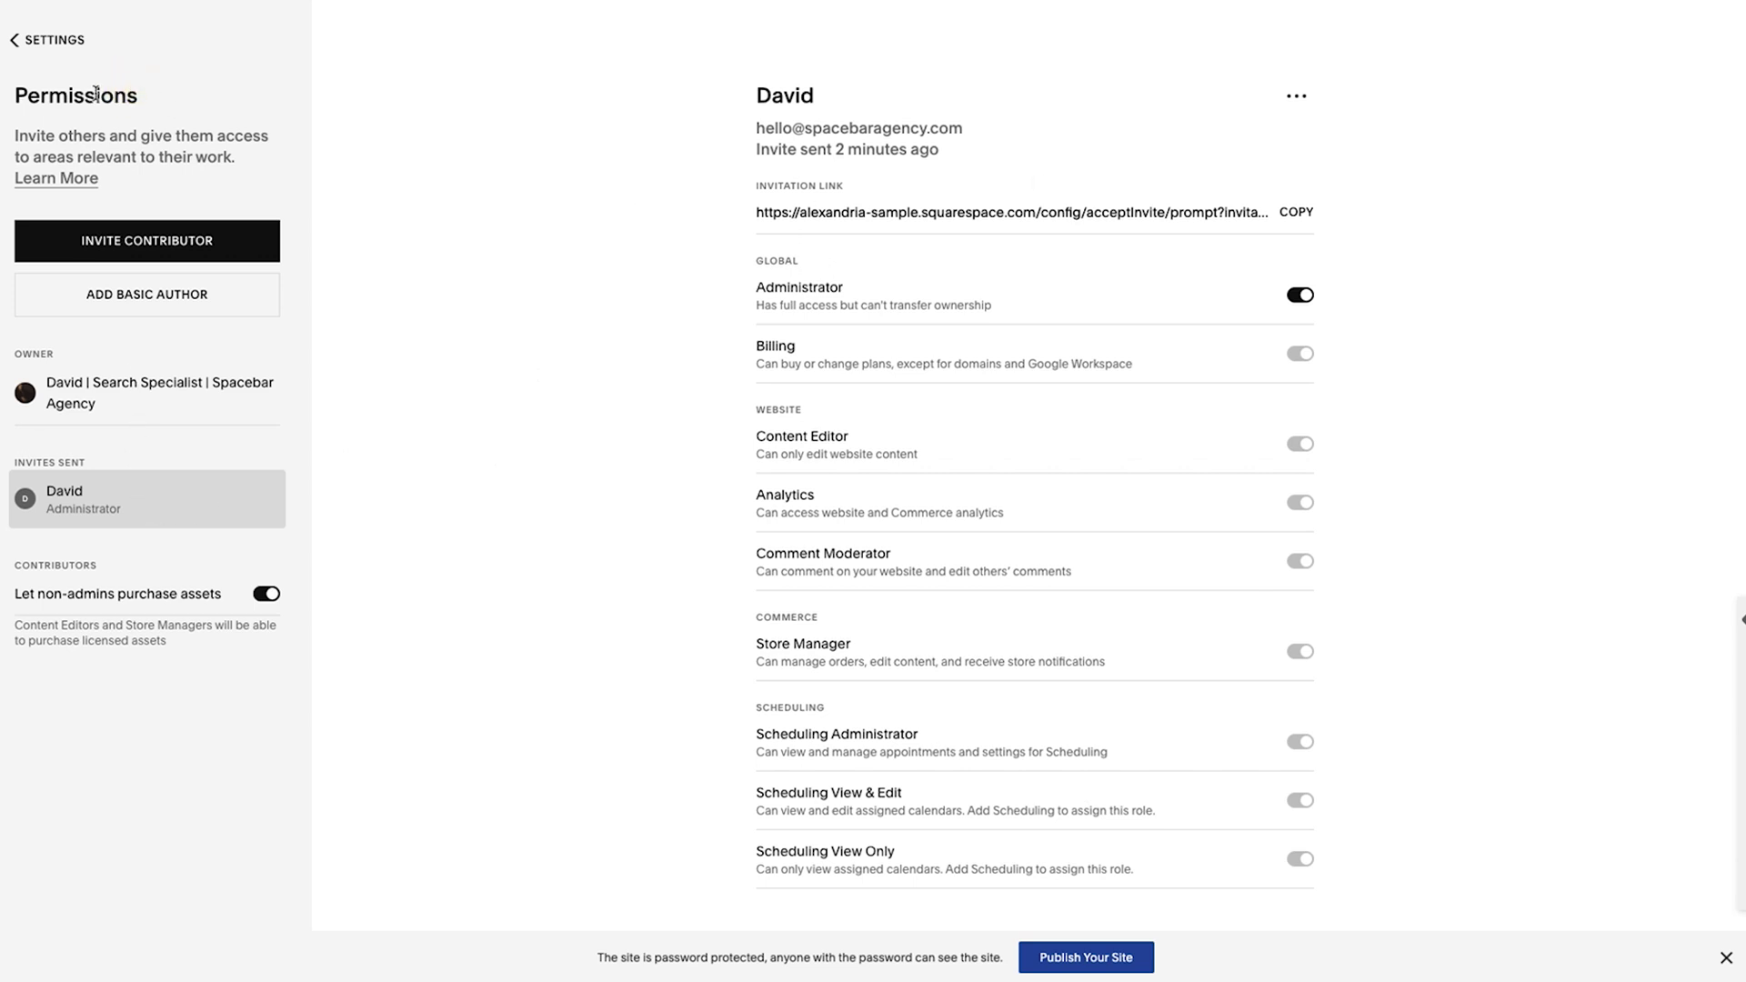
pyautogui.click(117, 392)
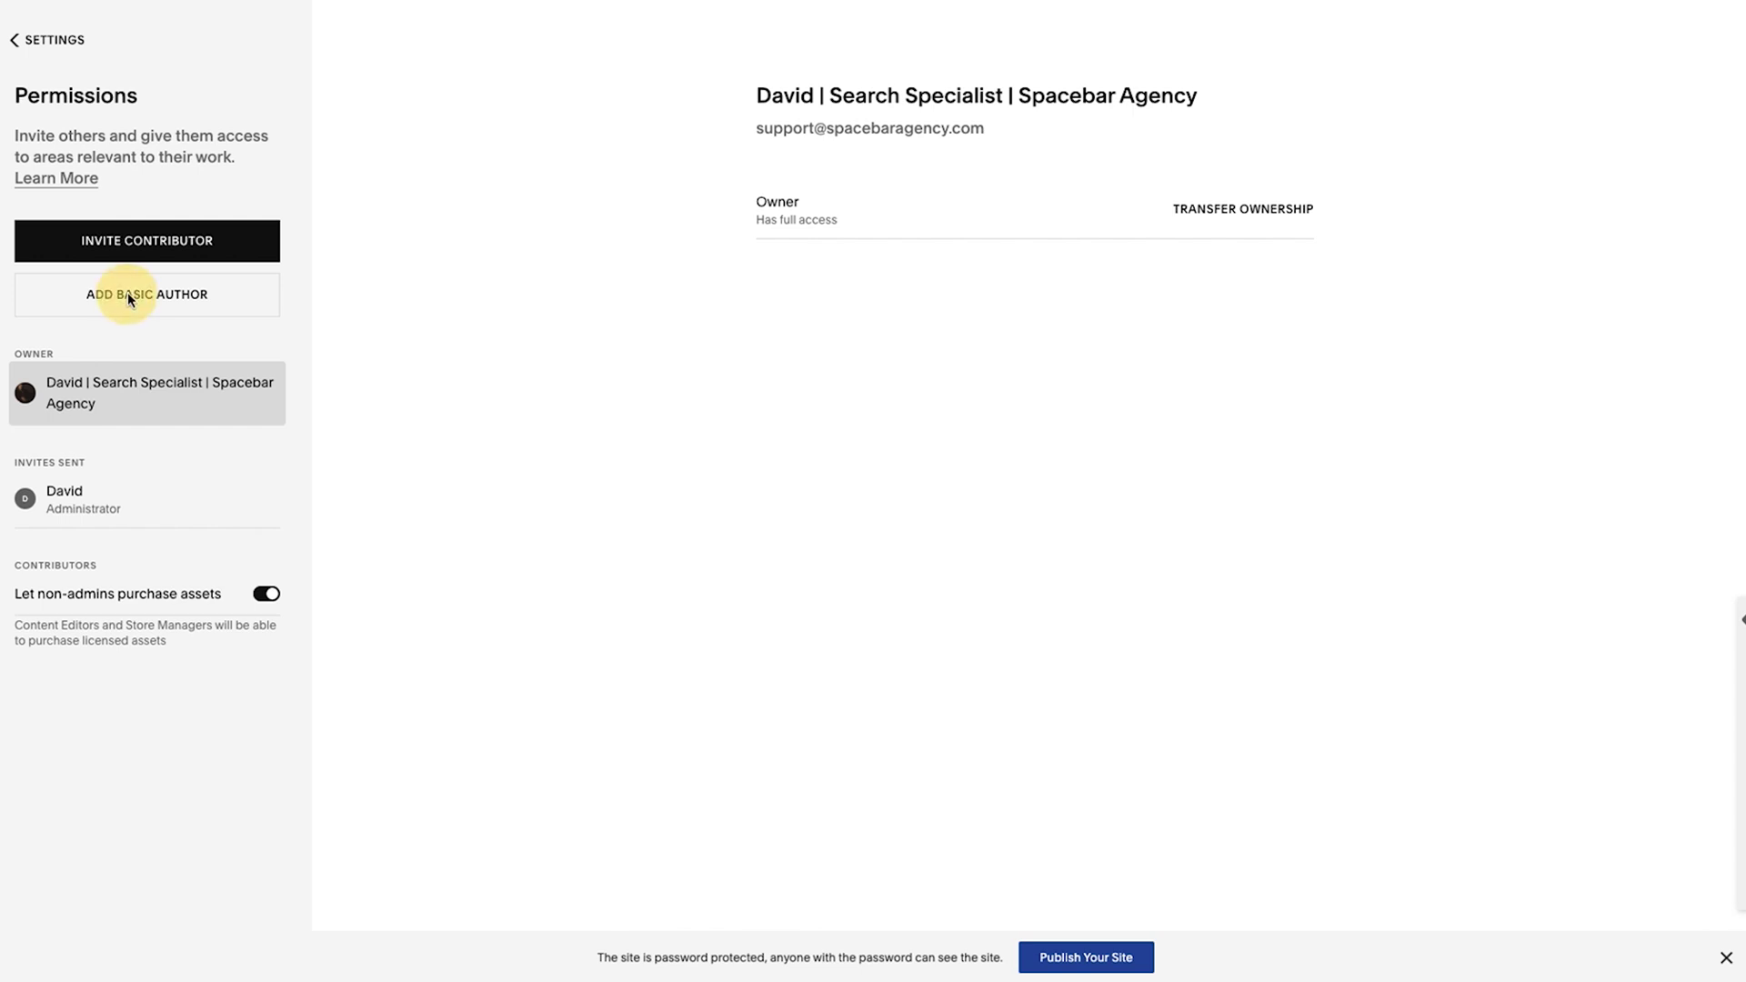
# Open the Add Basic Author dialog from the Permissions sidebar.
pyautogui.click(127, 296)
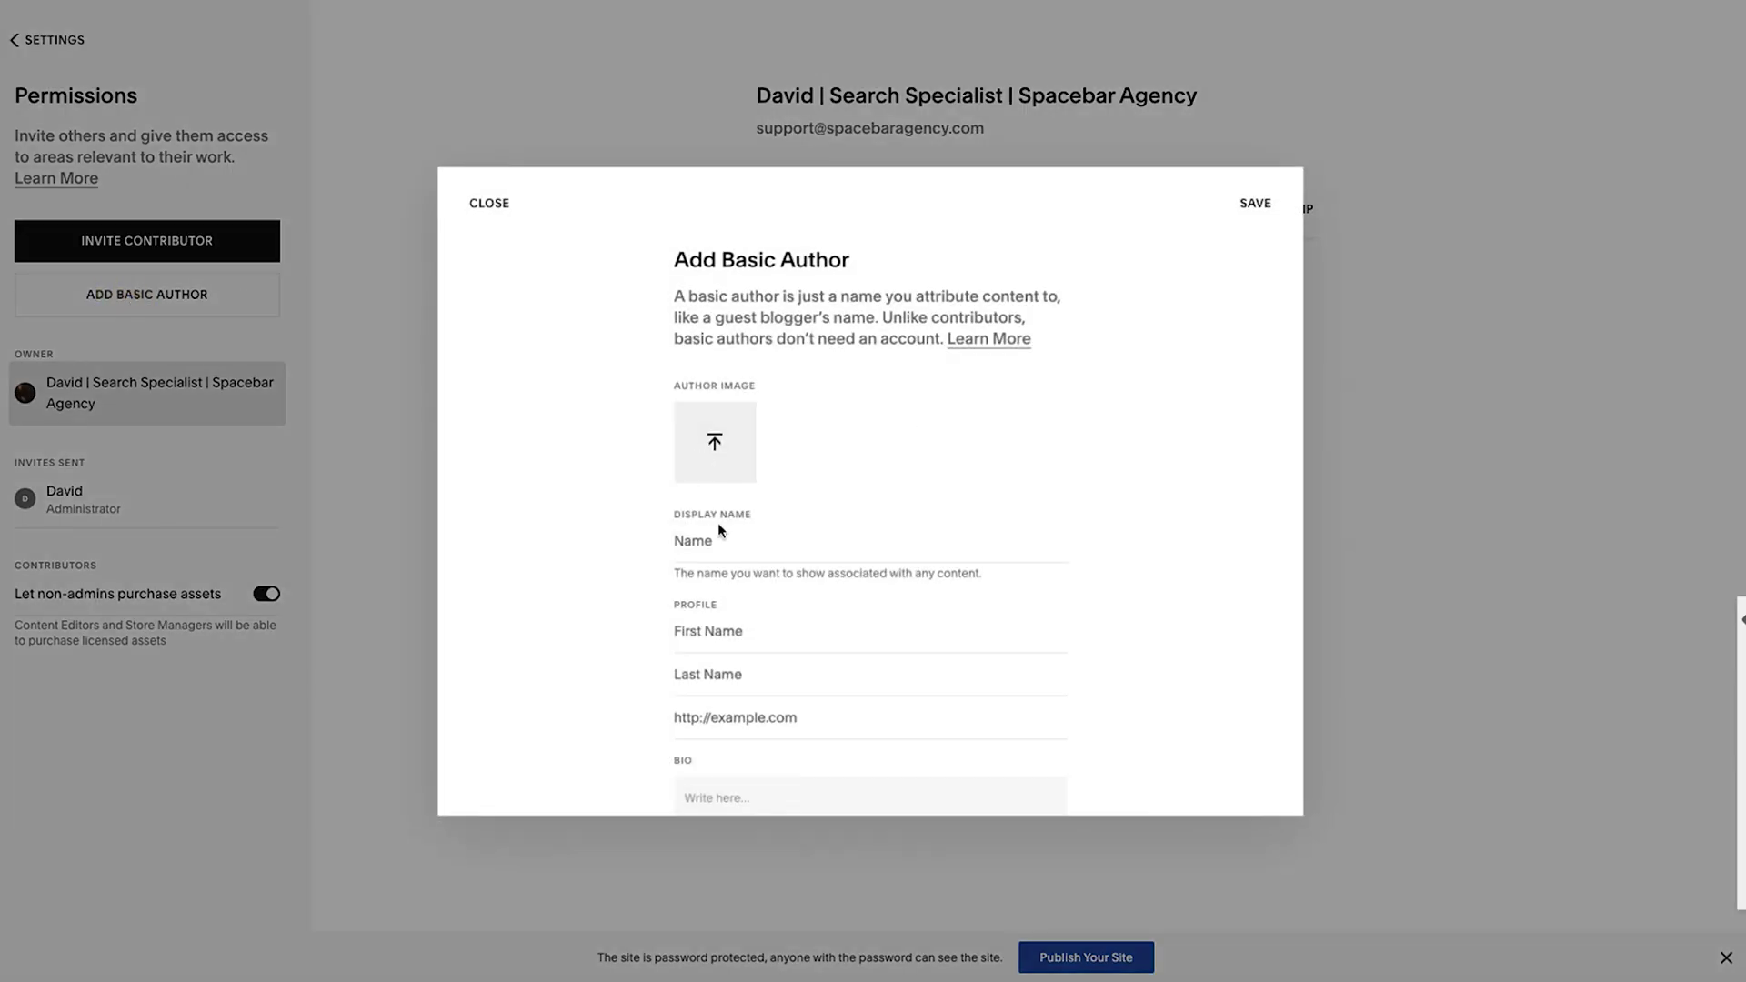
pyautogui.scroll(-1, 729, 546)
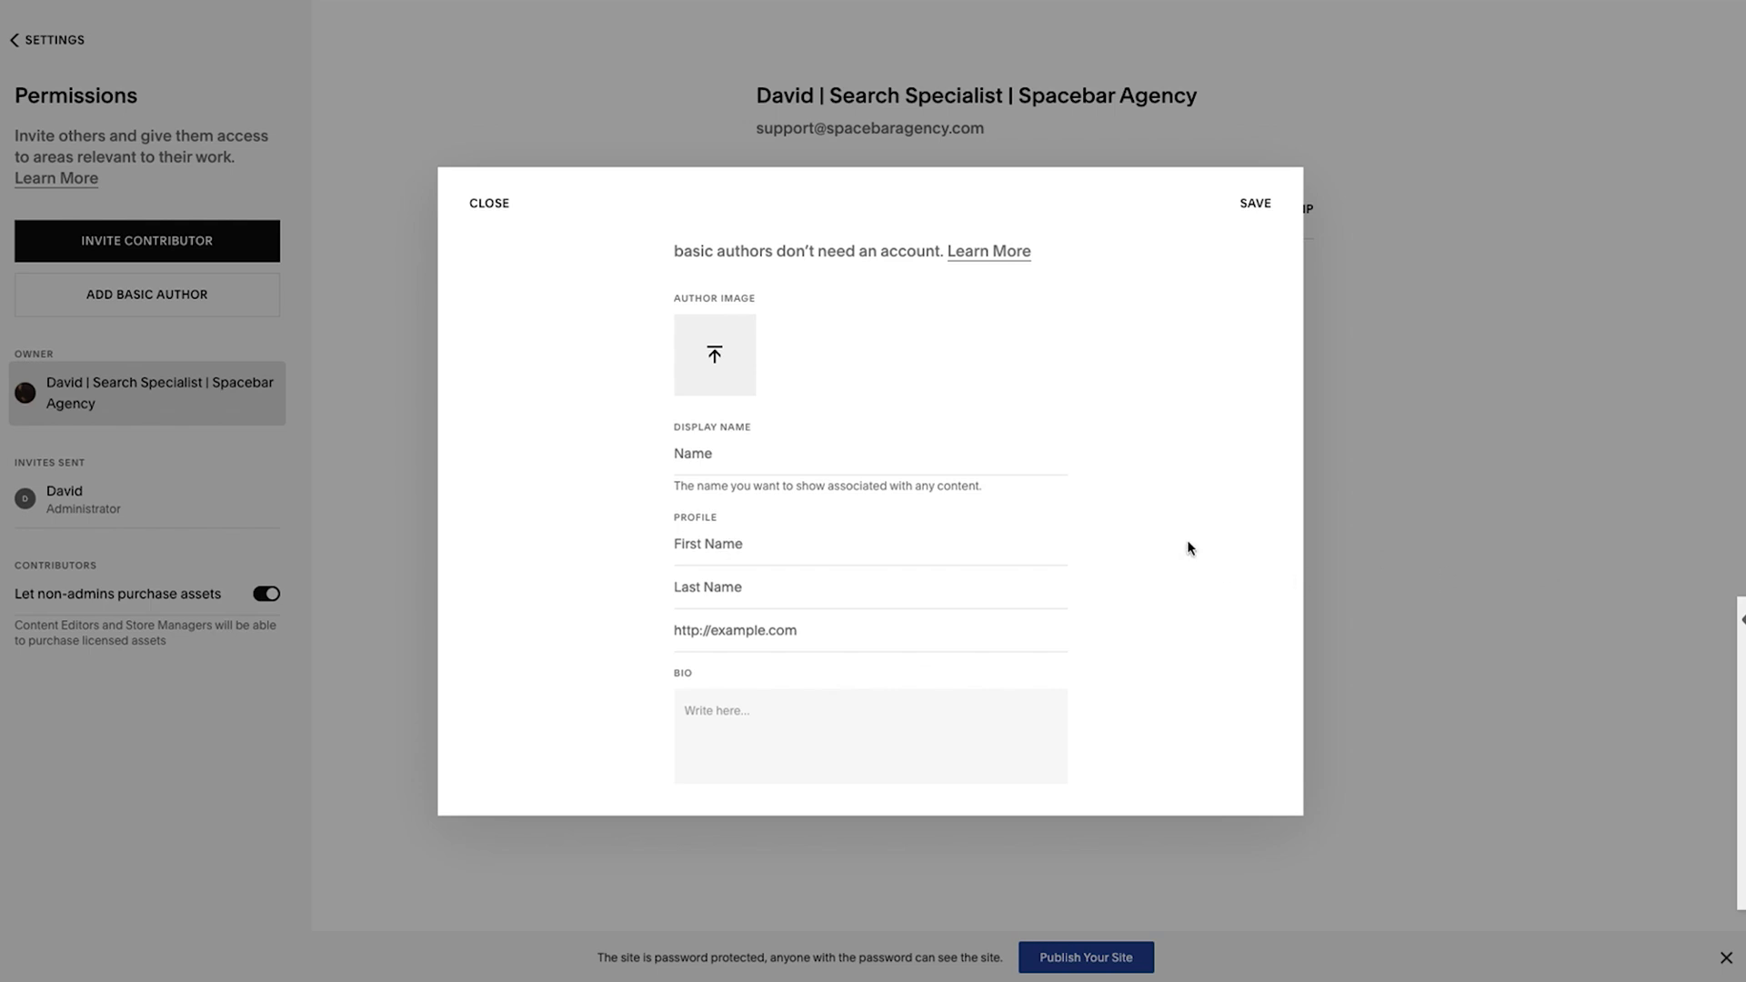
pyautogui.click(239, 675)
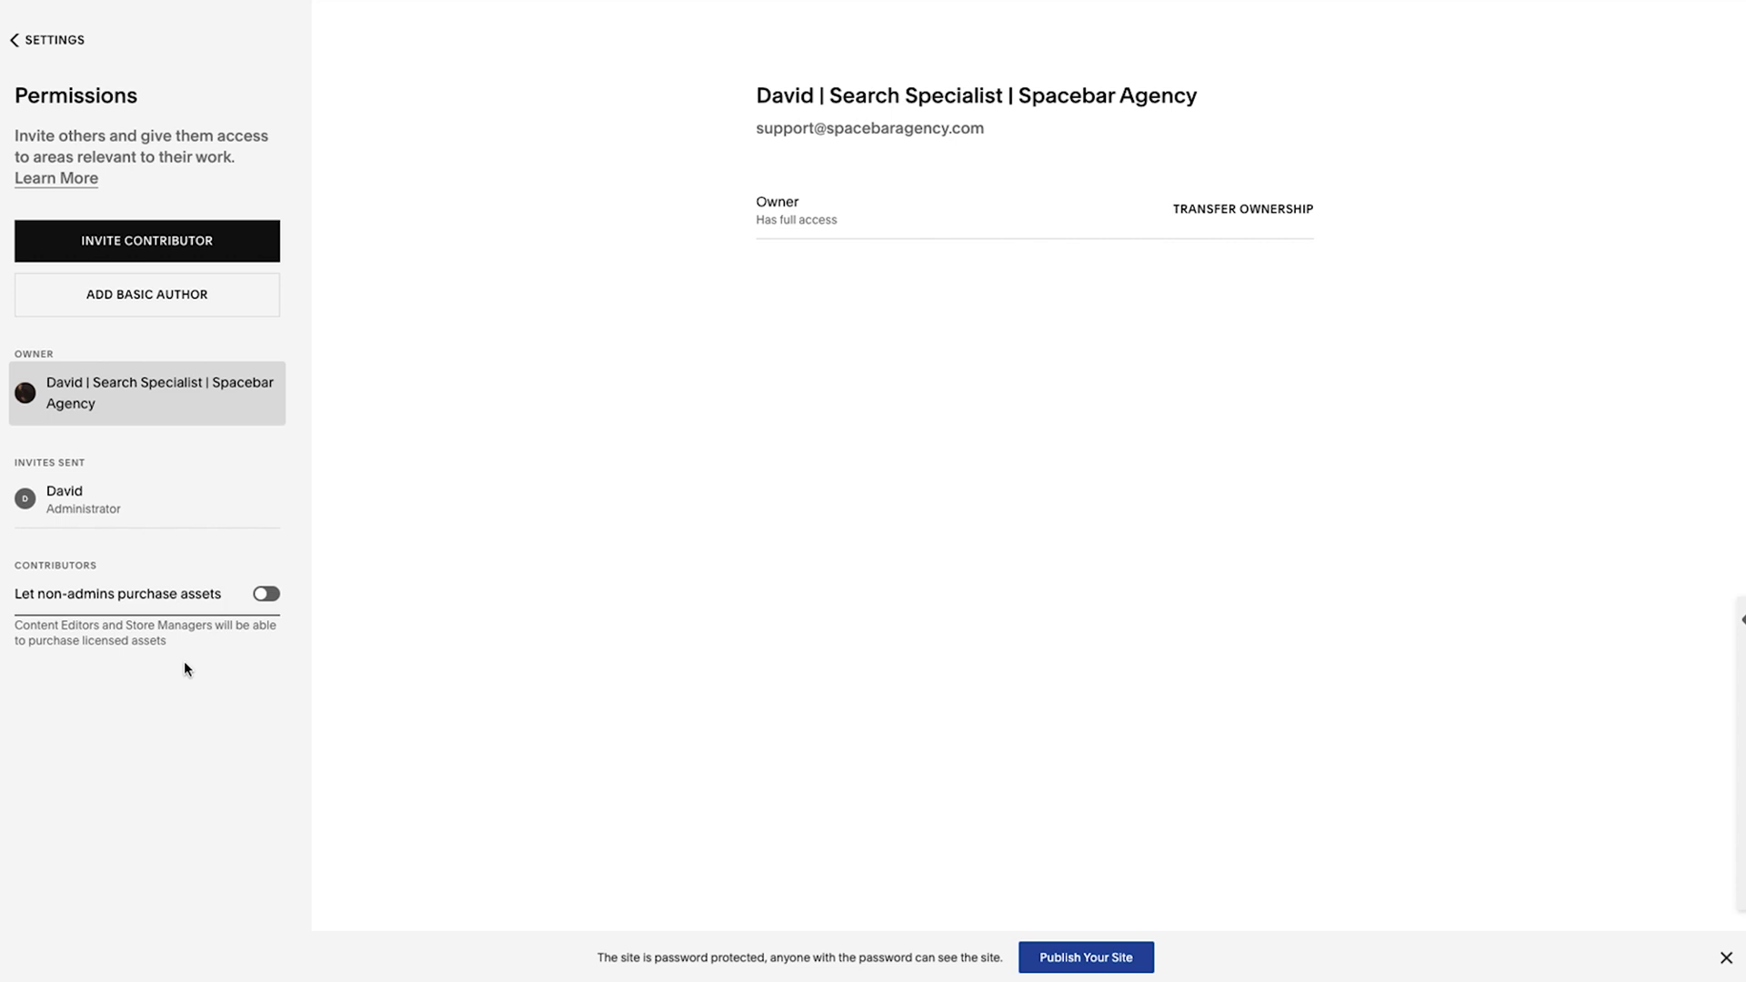
# Turn on 'Let non-admins purchase assets' under Contributors.
pyautogui.click(269, 600)
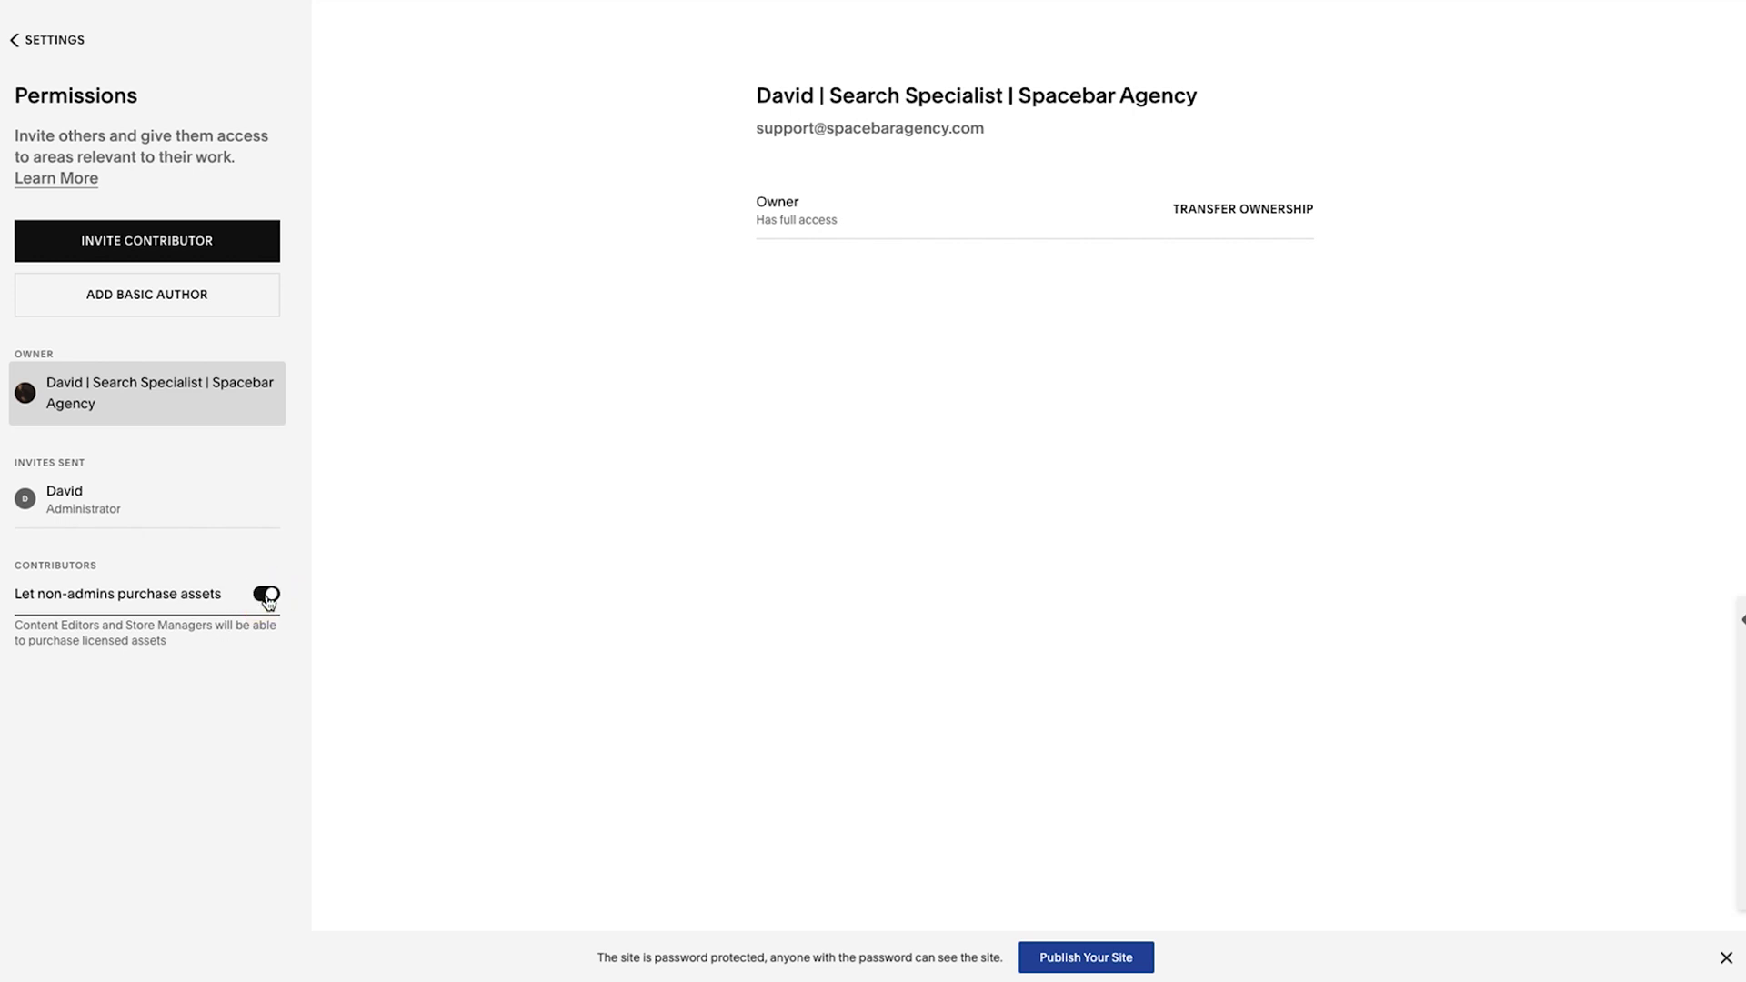